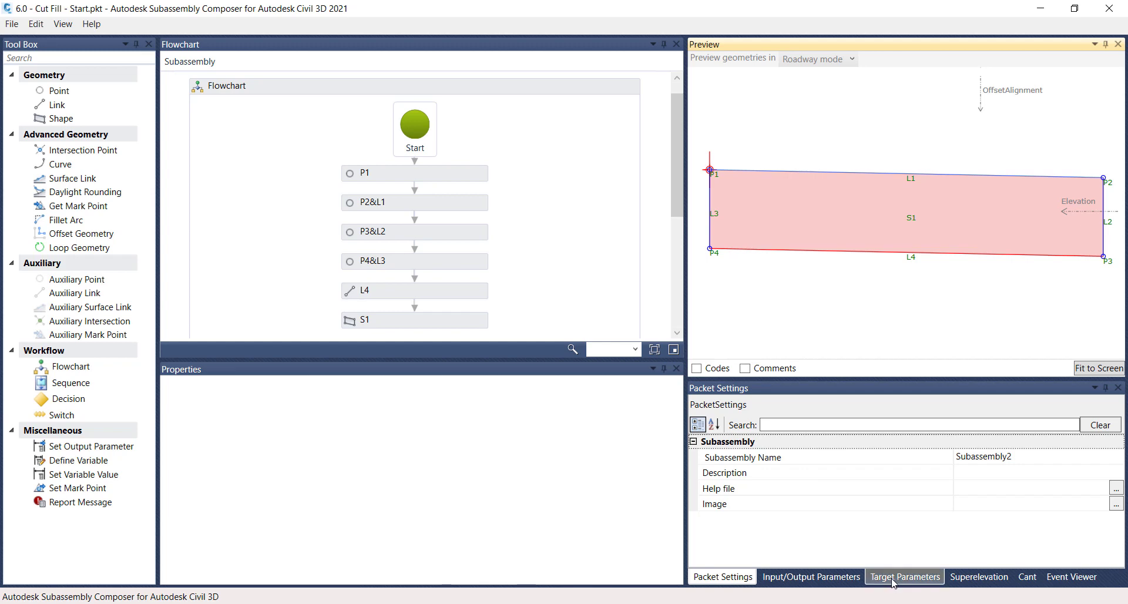
Create a target parameter named EG of type Surface with a preview value of -1.
click(893, 579)
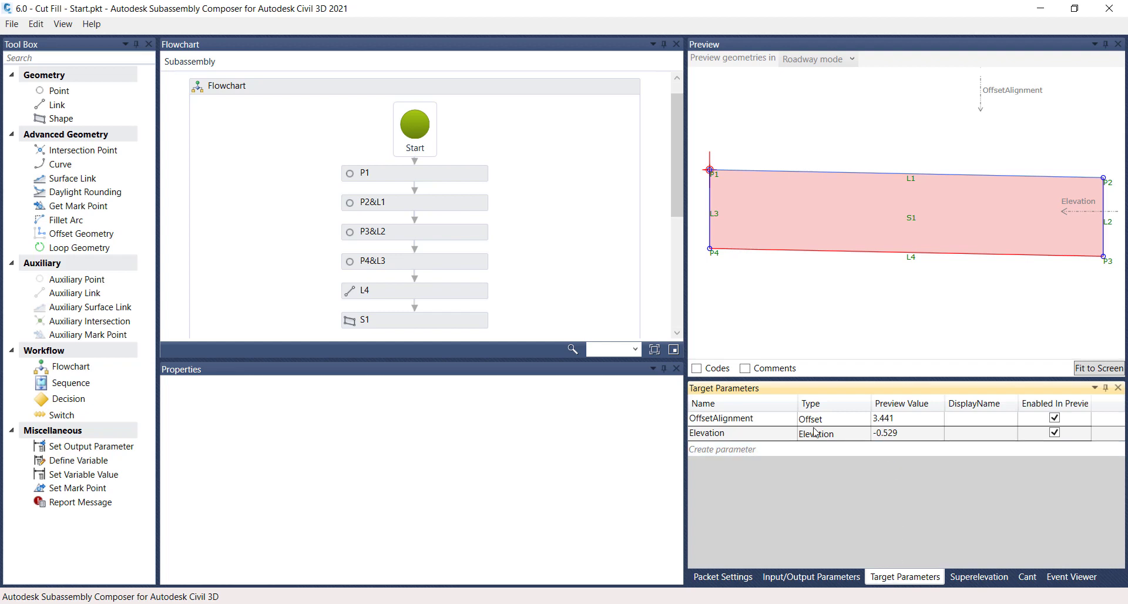
click(762, 447)
click(758, 451)
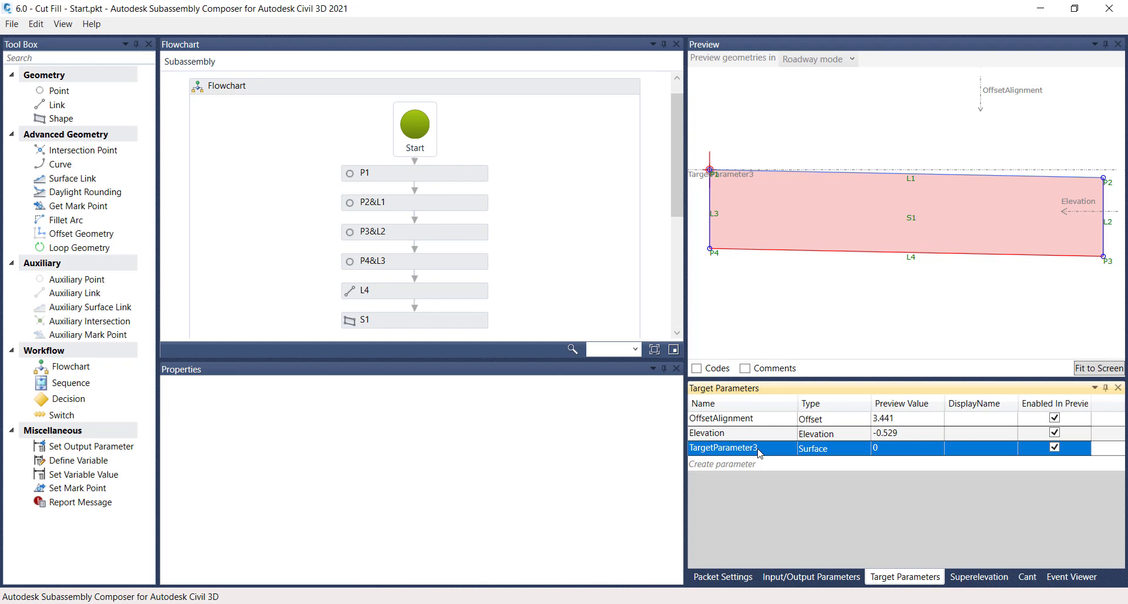
text(EG)
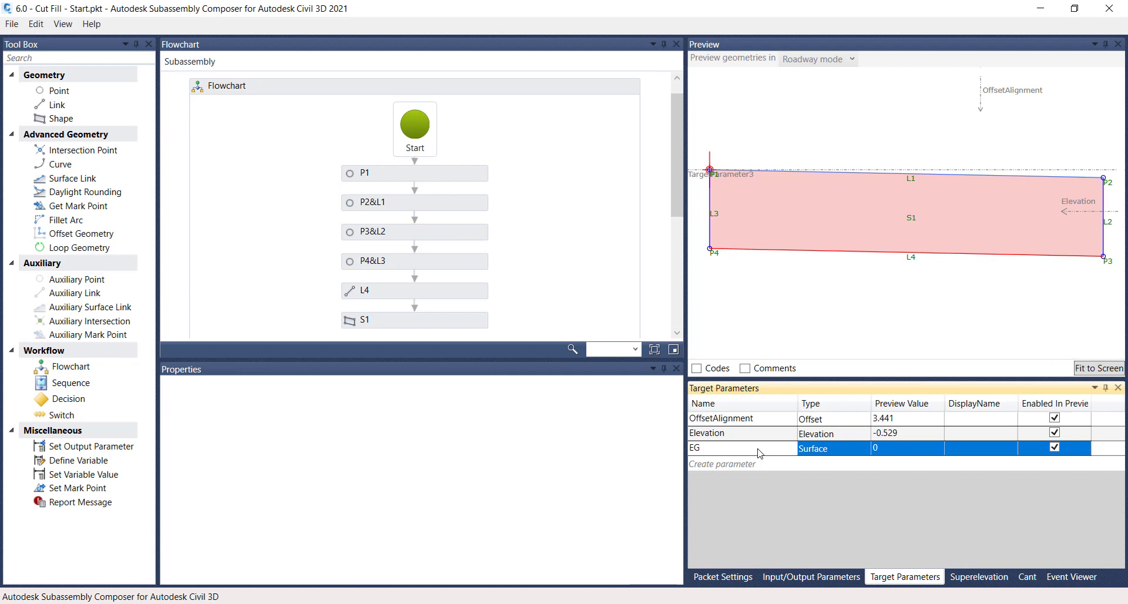
click(843, 450)
click(843, 450)
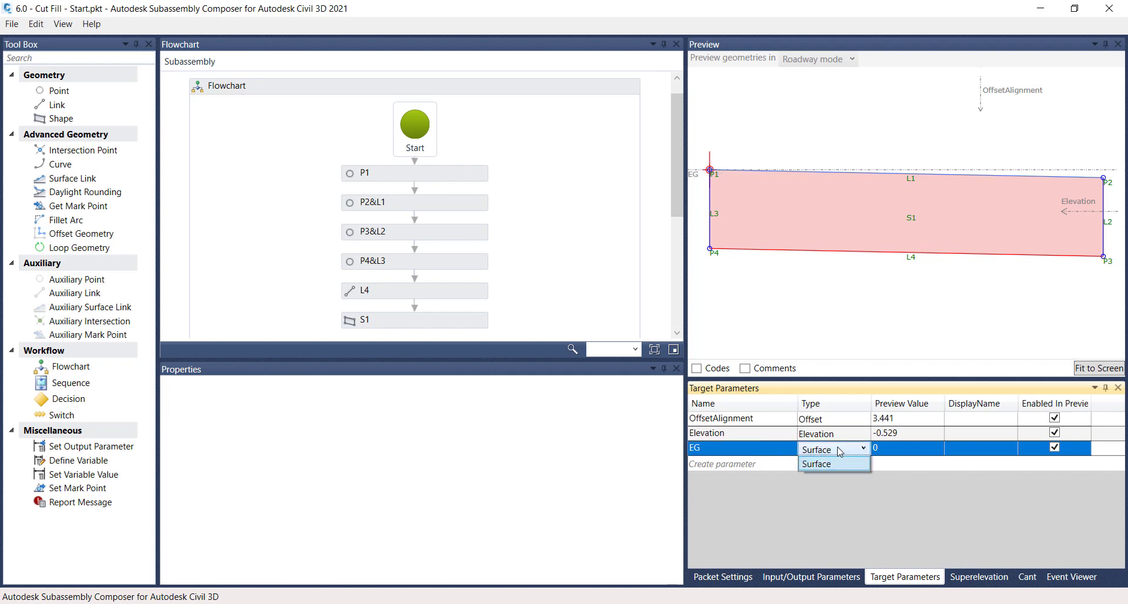
click(829, 496)
click(879, 449)
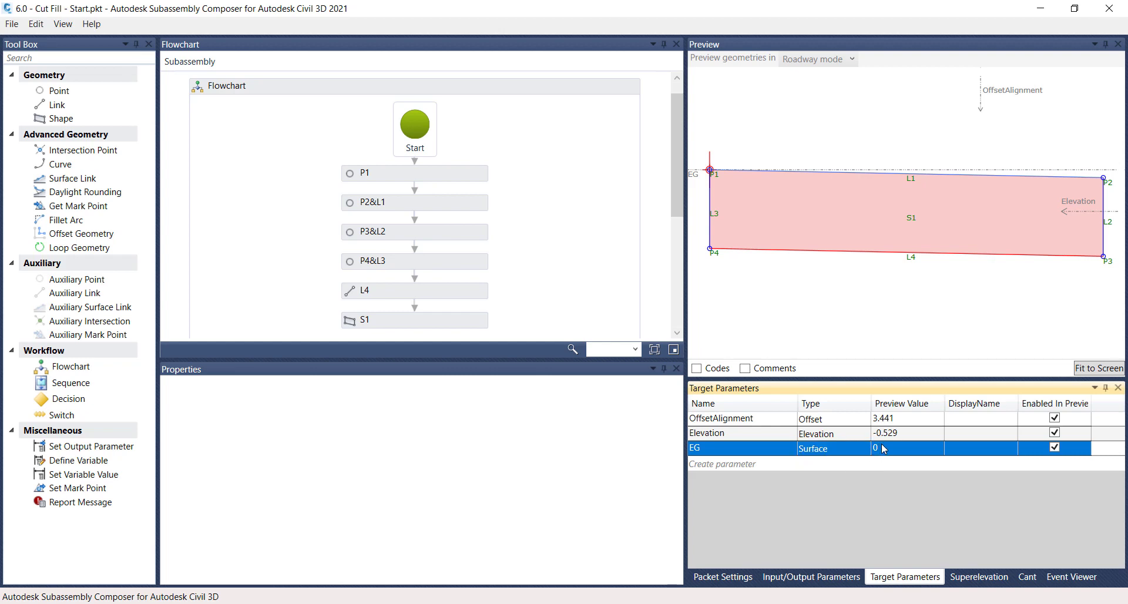
text(-1)
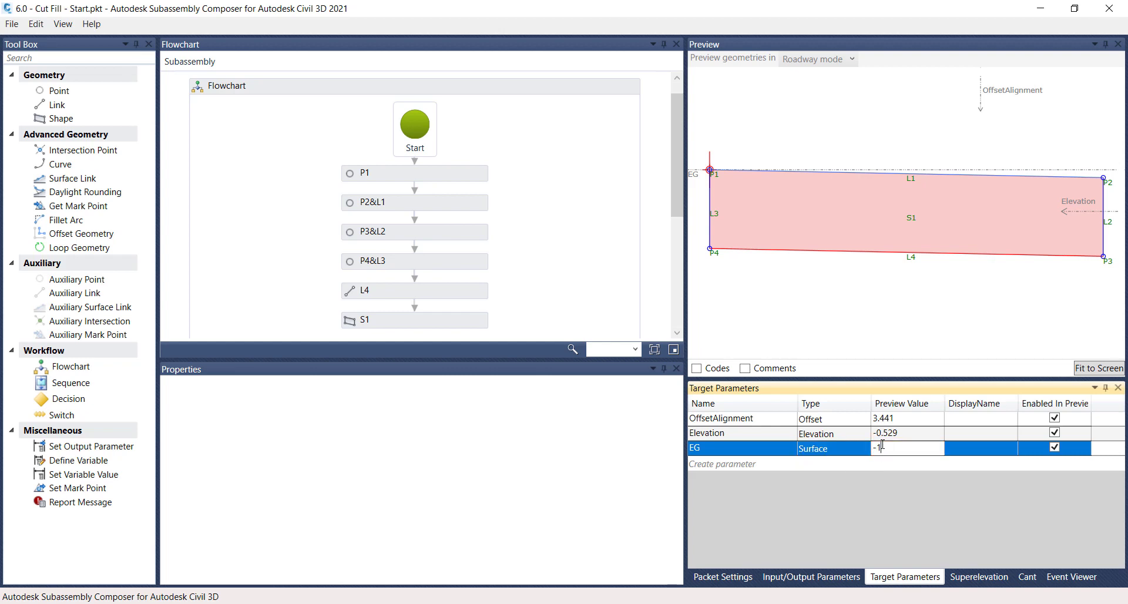
key(Return)
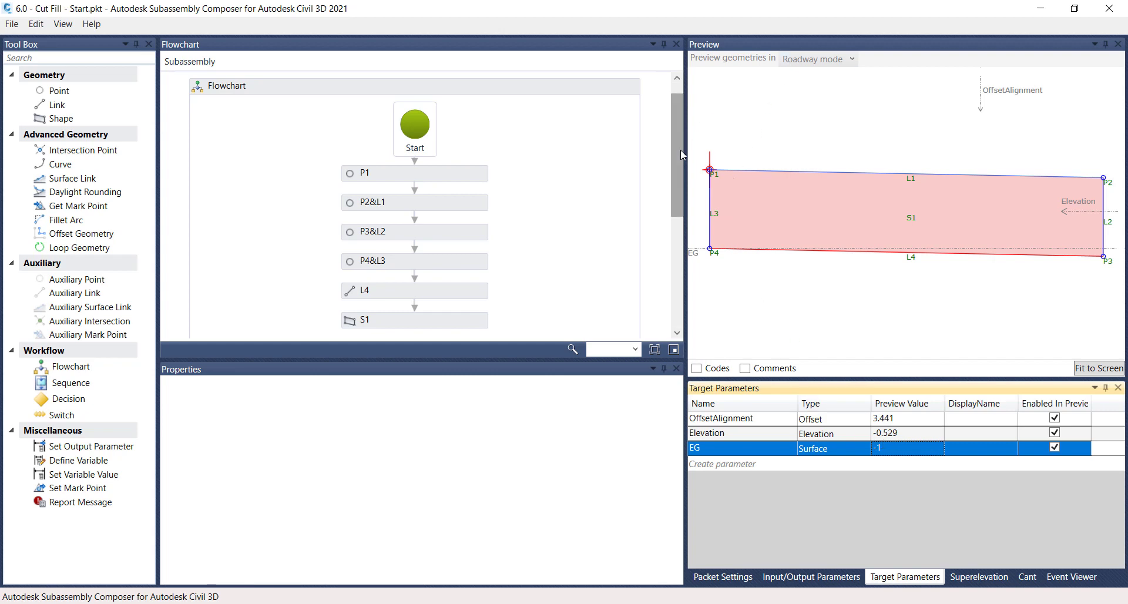
Add an auxiliary point after S1, using Delta X on Surface from P2 with EG as the surface target.
drag(680, 150, 682, 205)
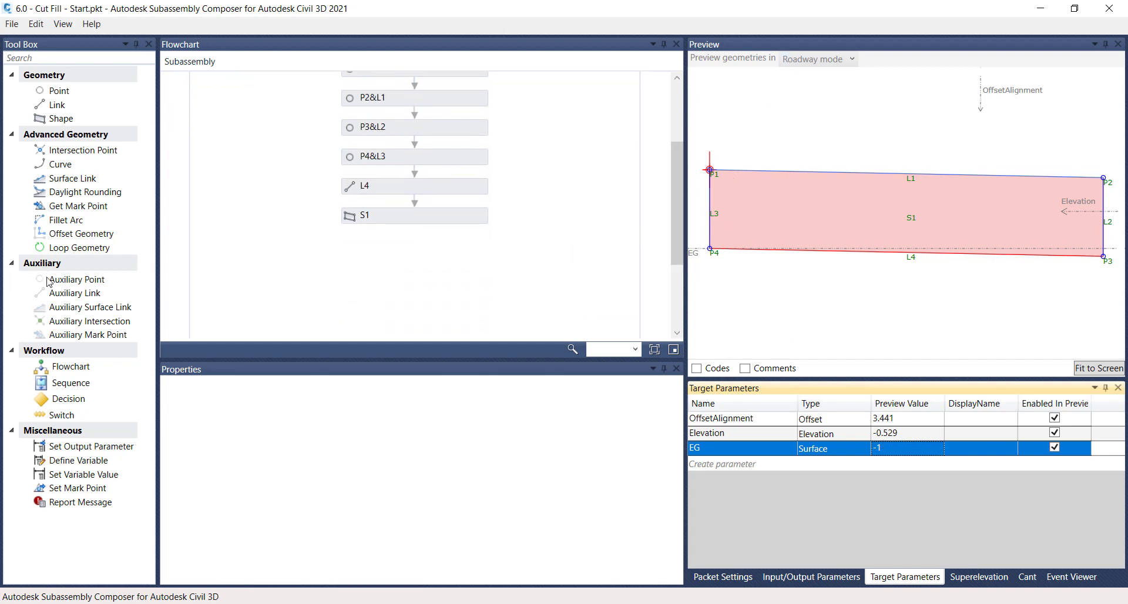
drag(47, 279, 410, 259)
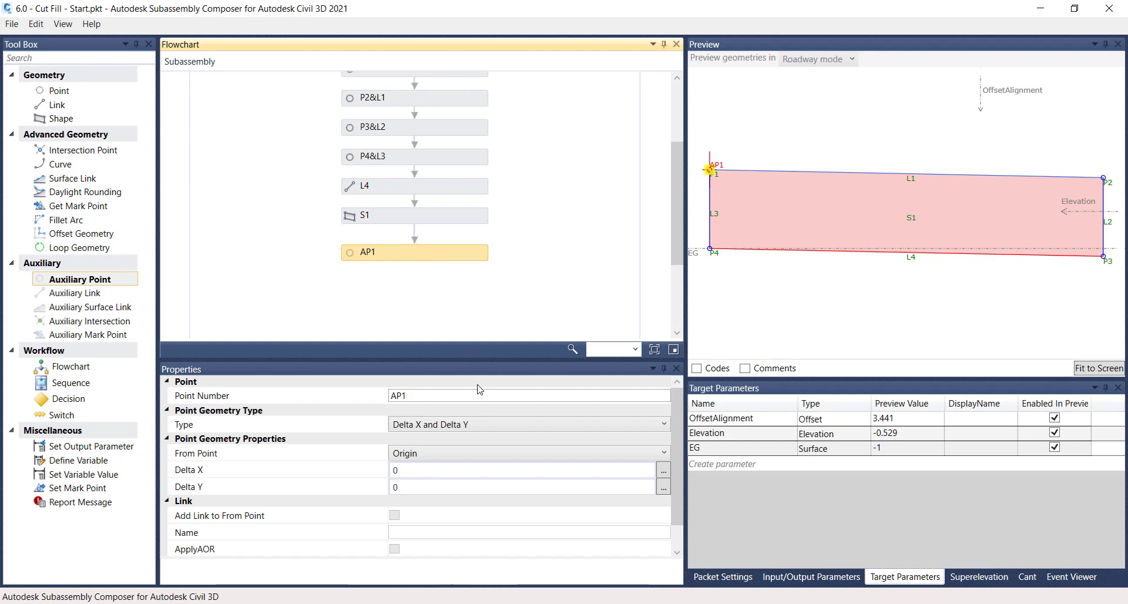
click(497, 424)
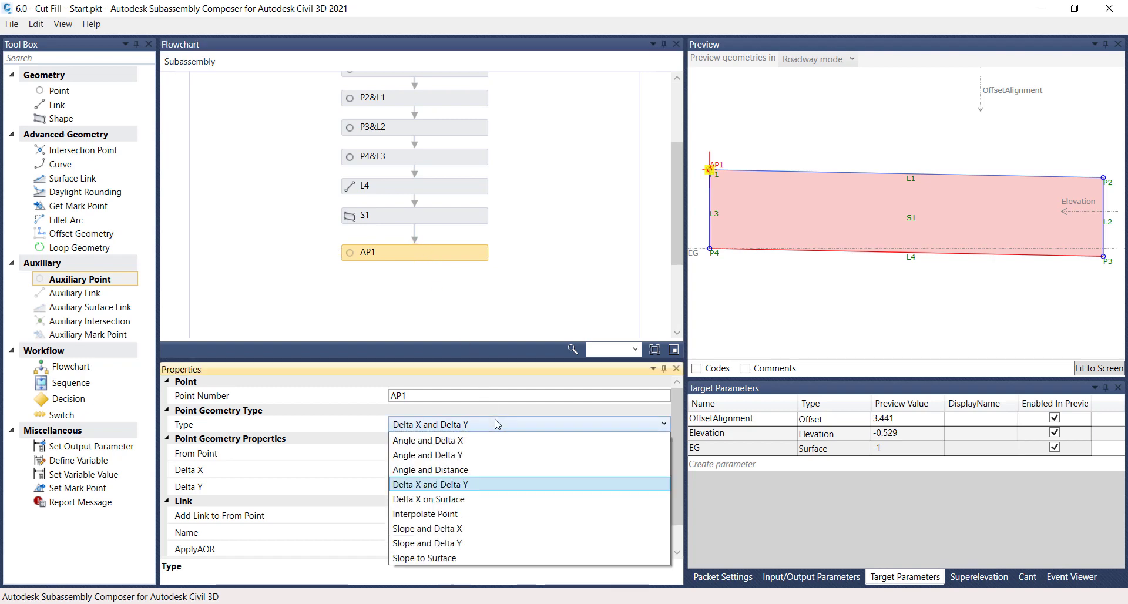
click(496, 505)
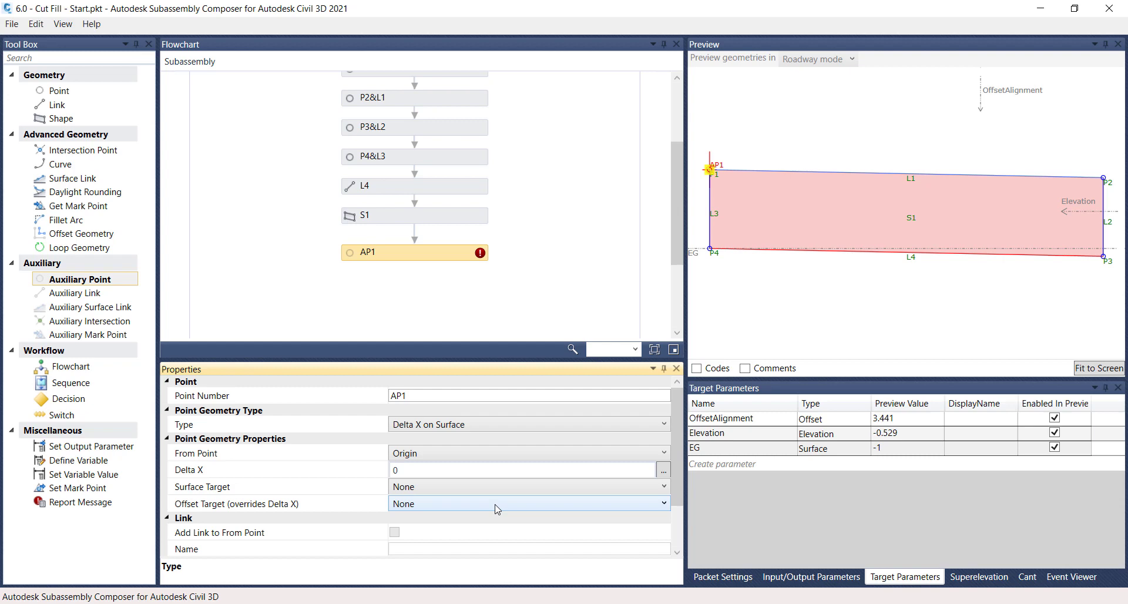
click(474, 454)
click(458, 500)
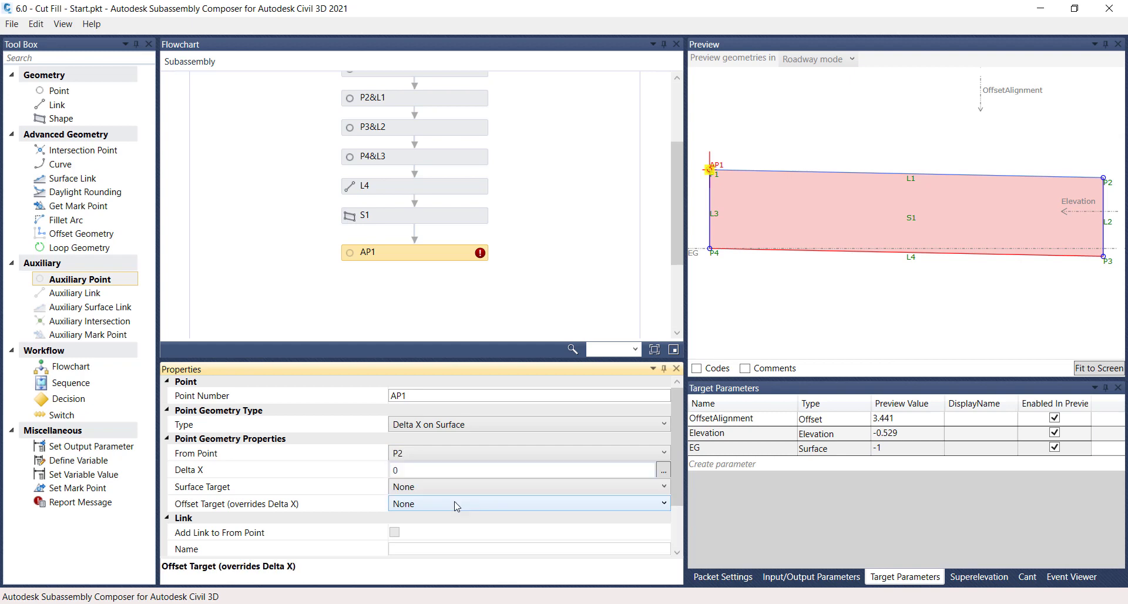
click(462, 491)
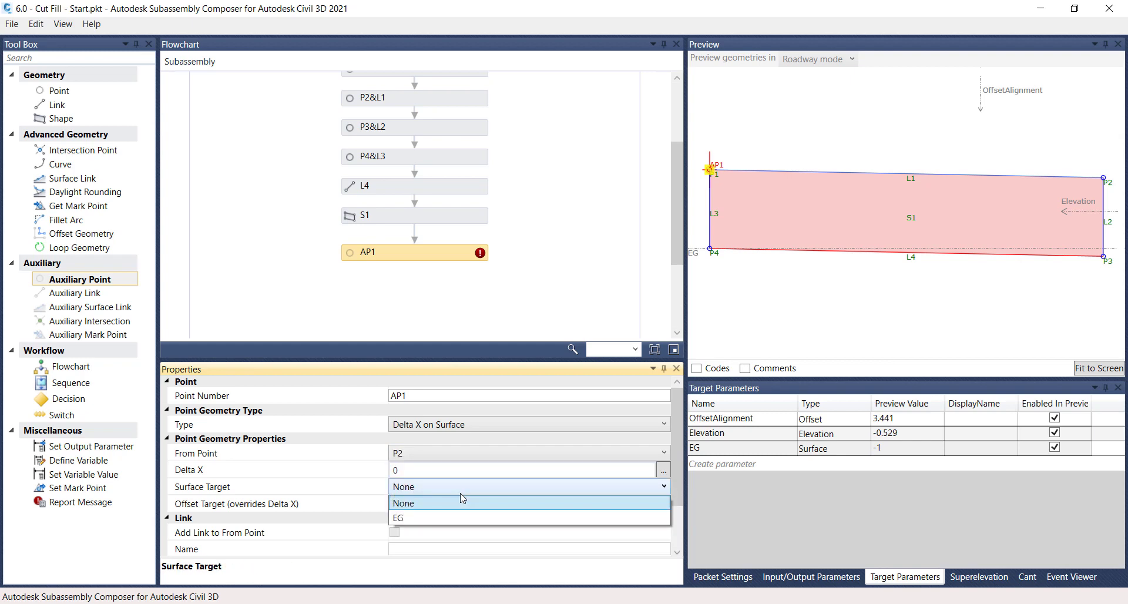
click(455, 518)
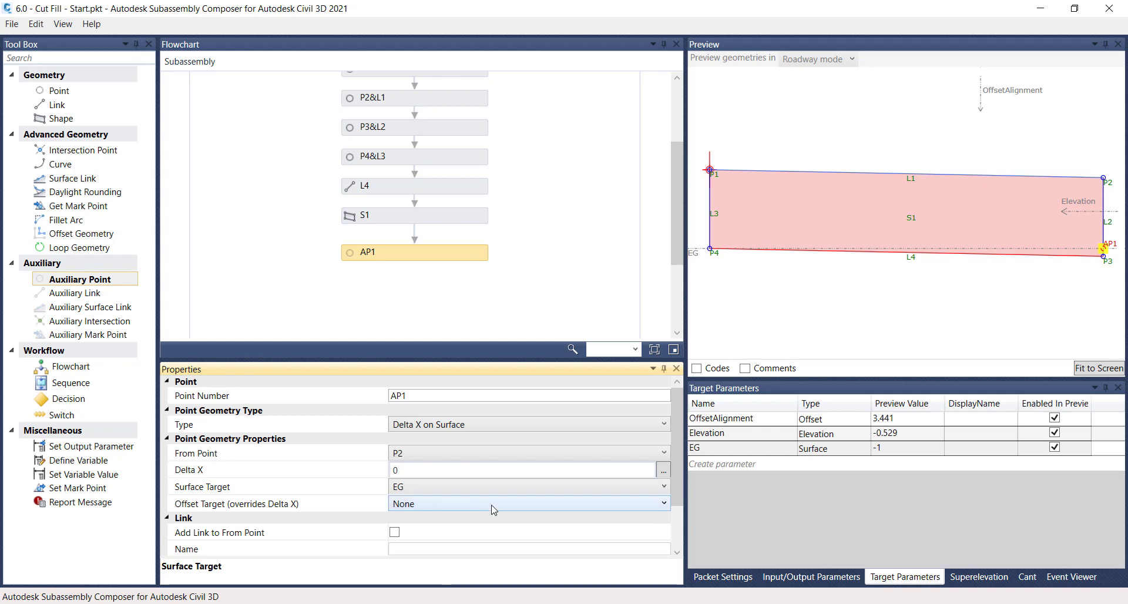
Raise the EG surface line in the preview to about -0.933.
click(703, 250)
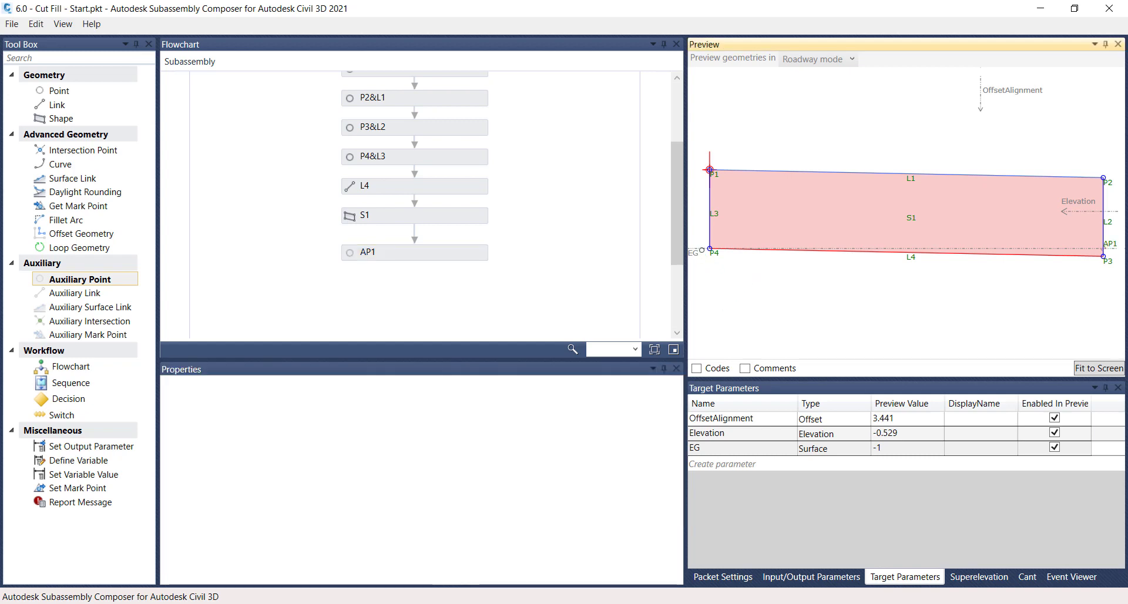
scroll(706, 247, up, 1)
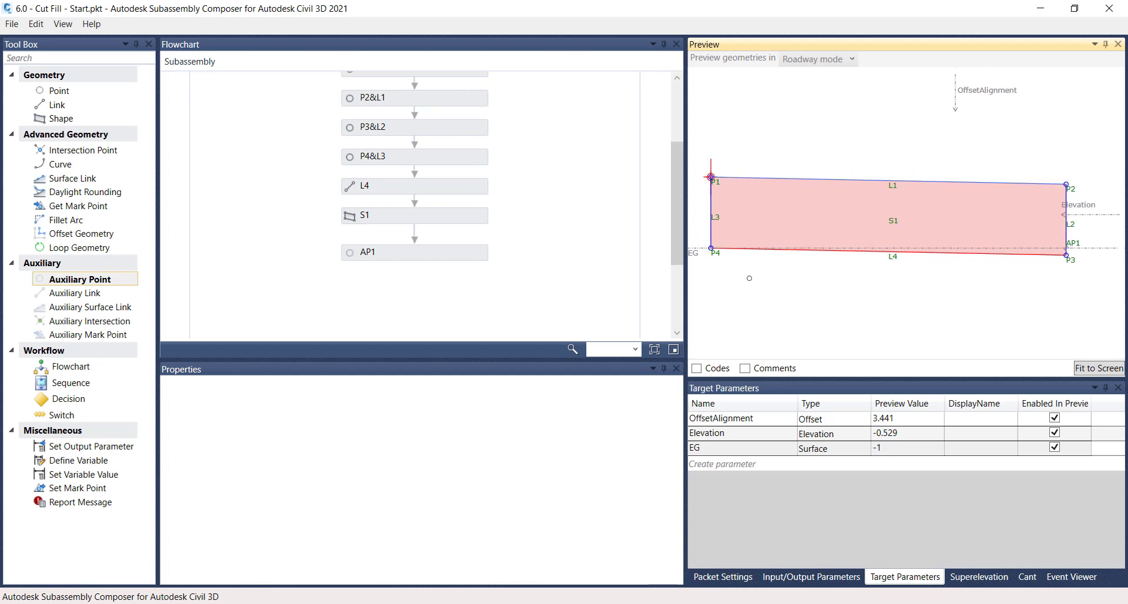
scroll(764, 257, up, 1)
scroll(766, 257, down, 2)
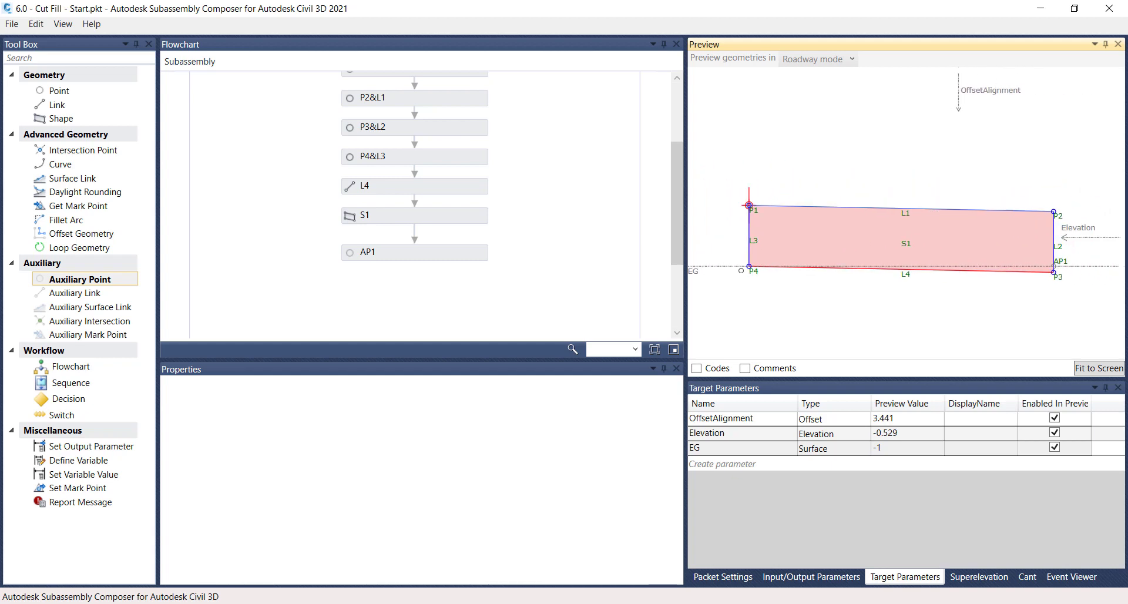
mouse_move(732, 265)
mouse_down()
mouse_move(732, 250)
mouse_move(731, 262)
mouse_up()
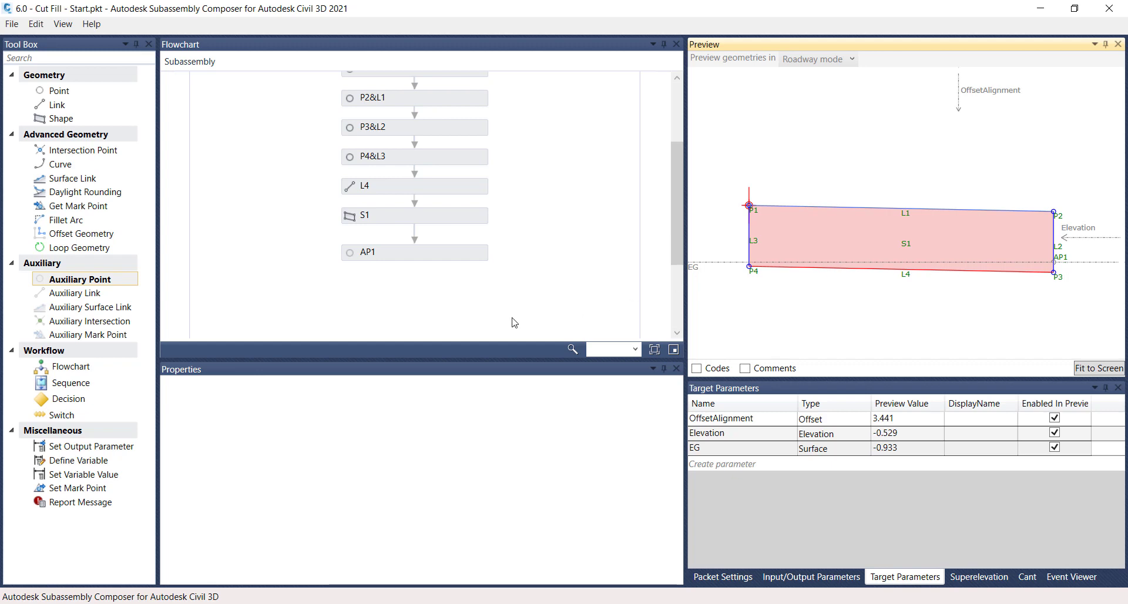
Add a Decision below AP1 in the flowchart with the condition P2.Y>AP1.Y.
drag(70, 401, 413, 232)
drag(414, 179, 422, 204)
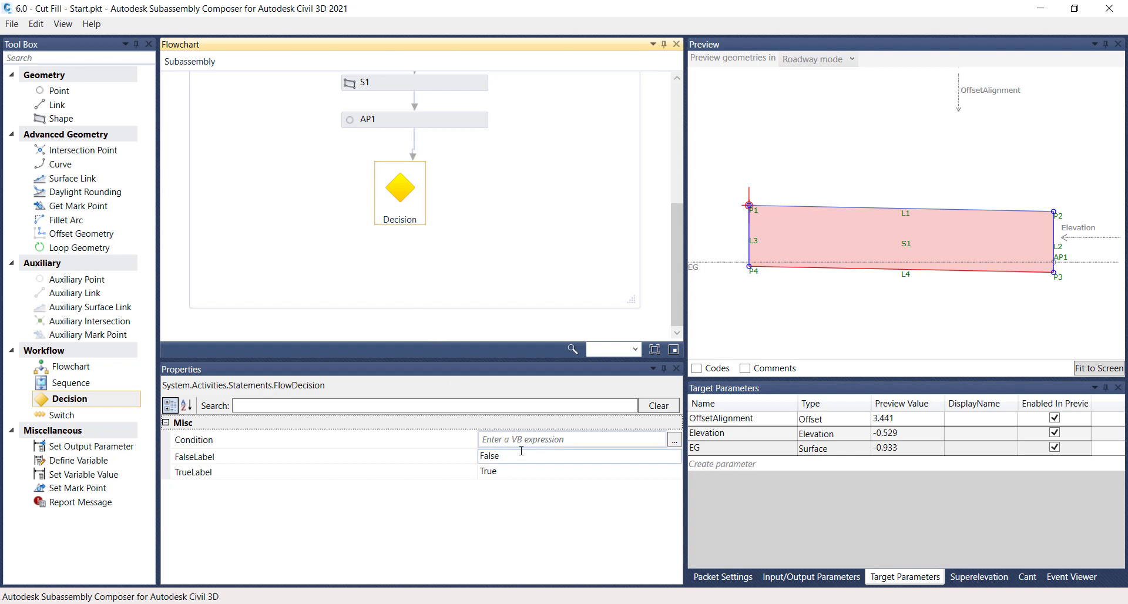
click(561, 440)
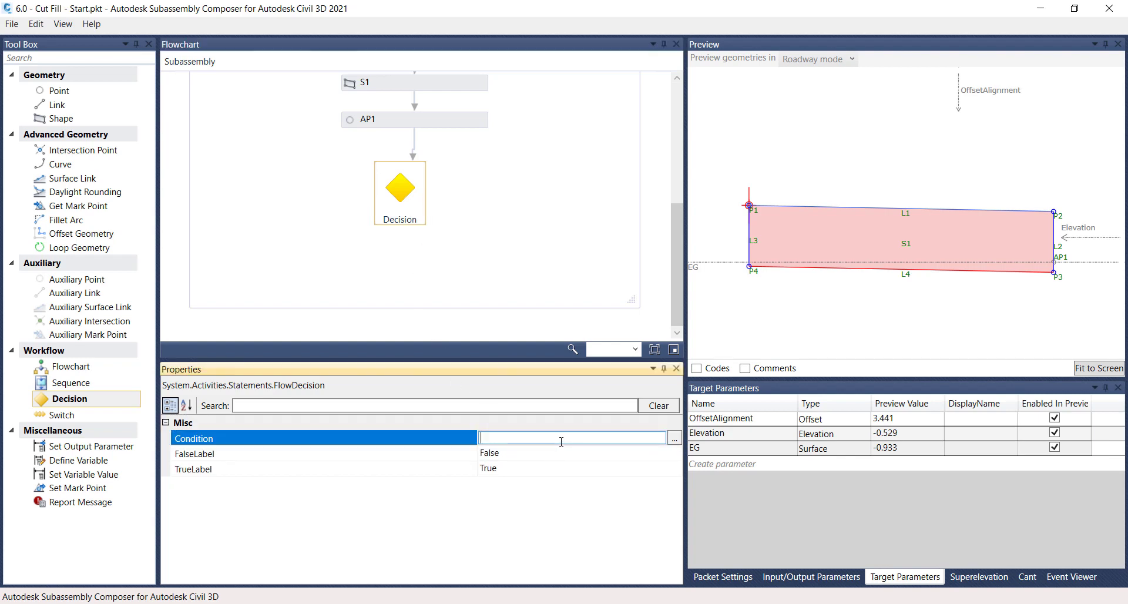
text(P2.Y>AP1.Y)
Add a point on the Decision's True branch and set its geometry type to Slope to Surface.
drag(66, 91, 68, 91)
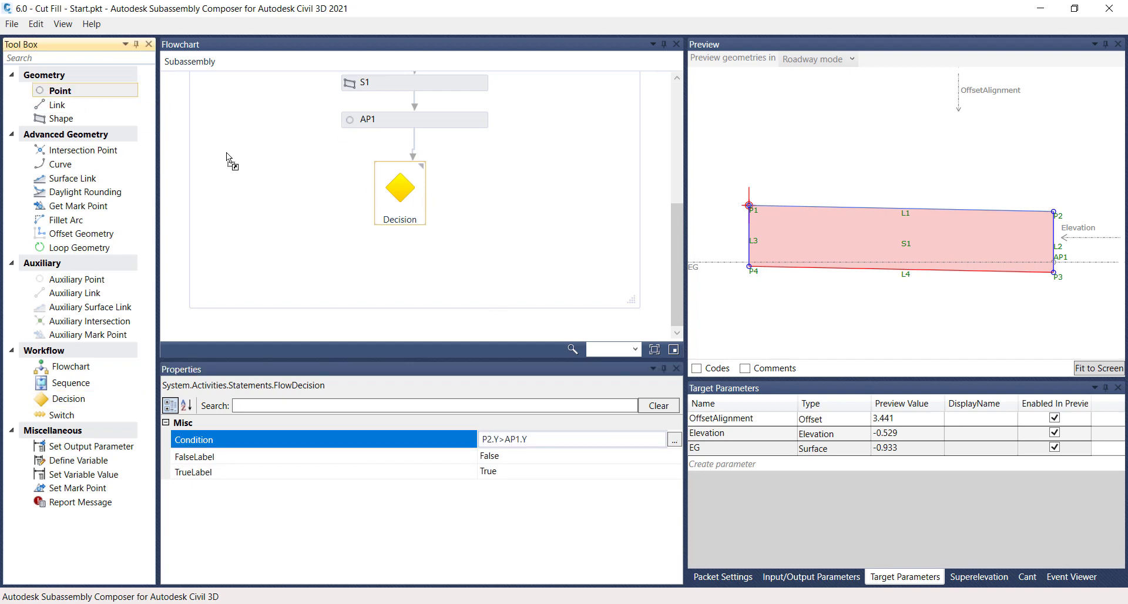
drag(291, 199, 286, 196)
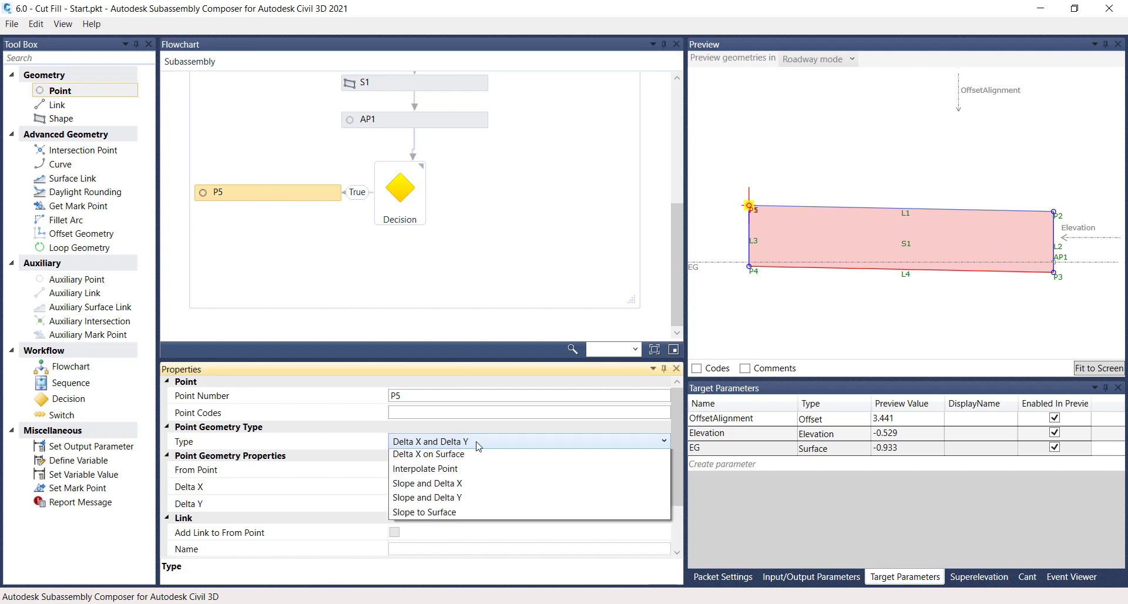
click(479, 447)
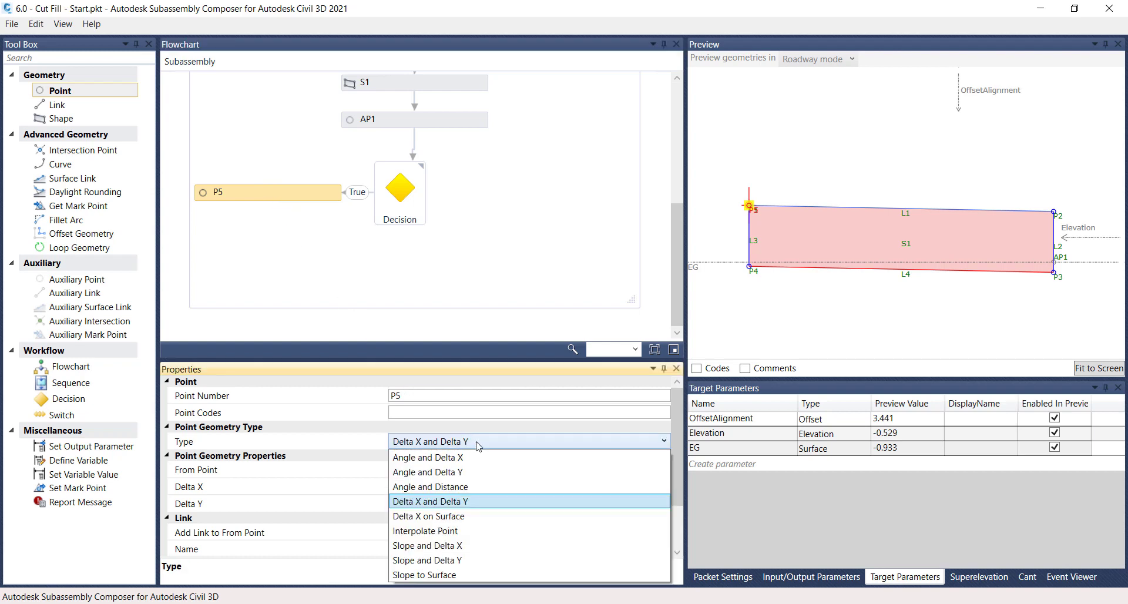
click(476, 573)
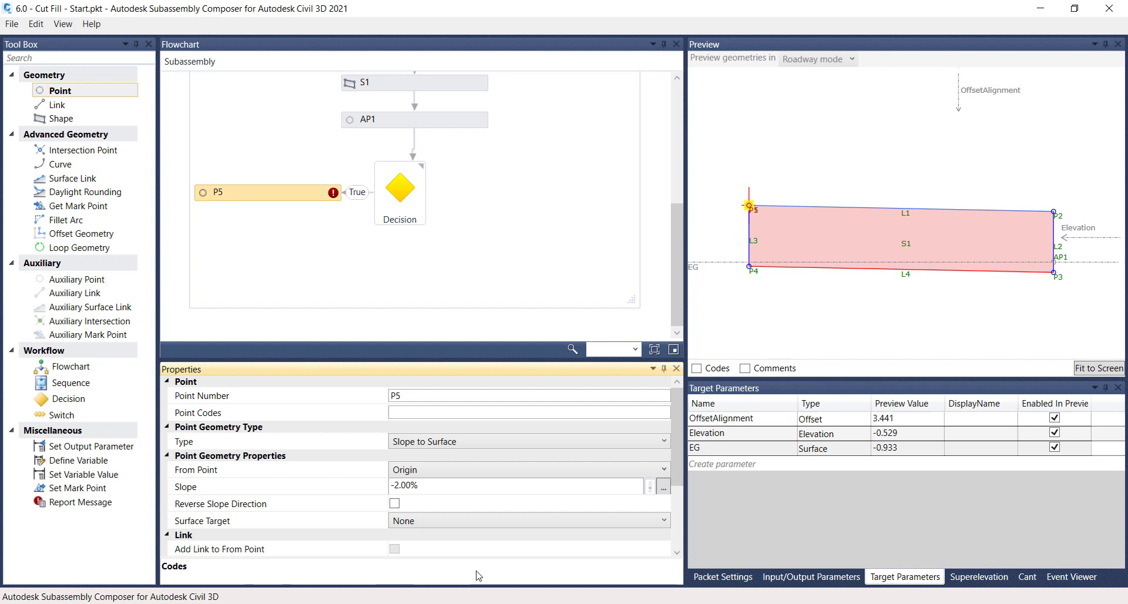
Define P5 from P2 with a slope of -2:1 and surface target EG, and add a link to its from point.
click(478, 470)
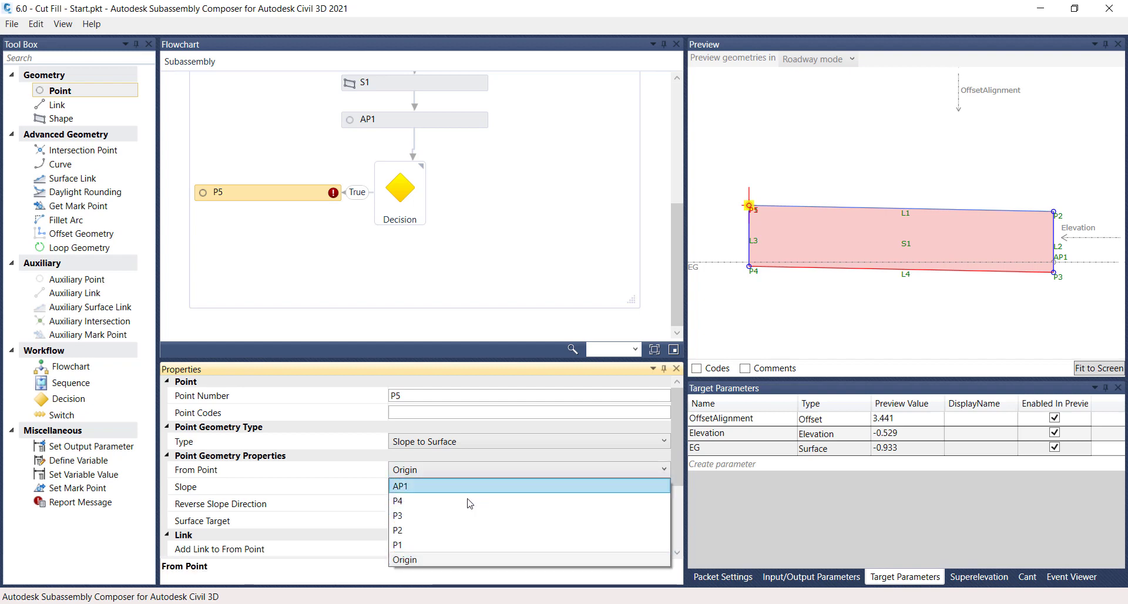
click(464, 530)
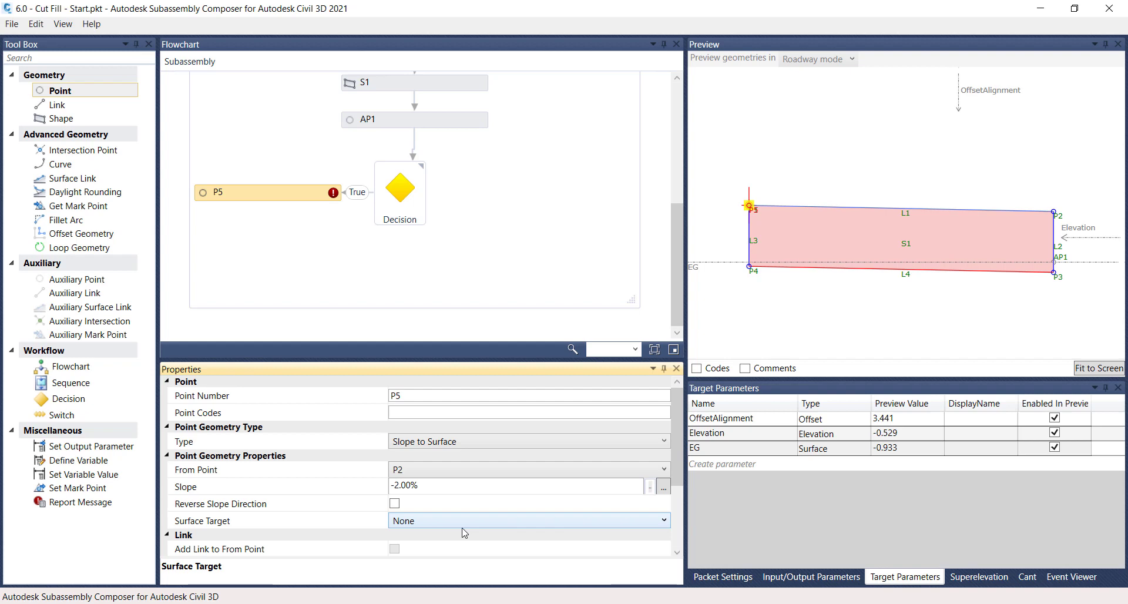
drag(450, 486, 376, 492)
text(-2)
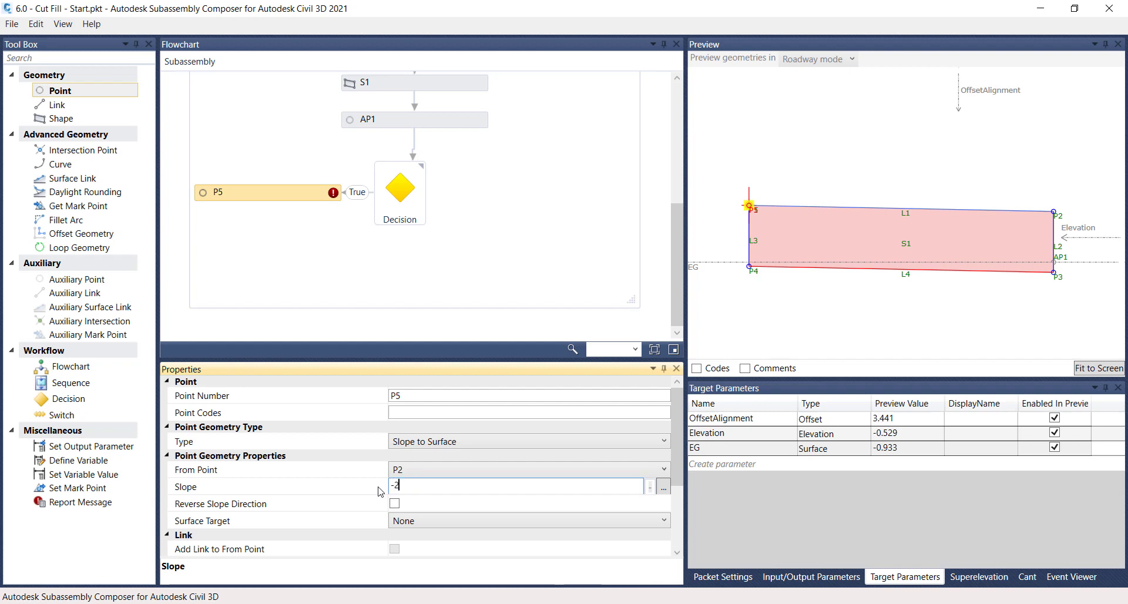
text(:1)
click(438, 524)
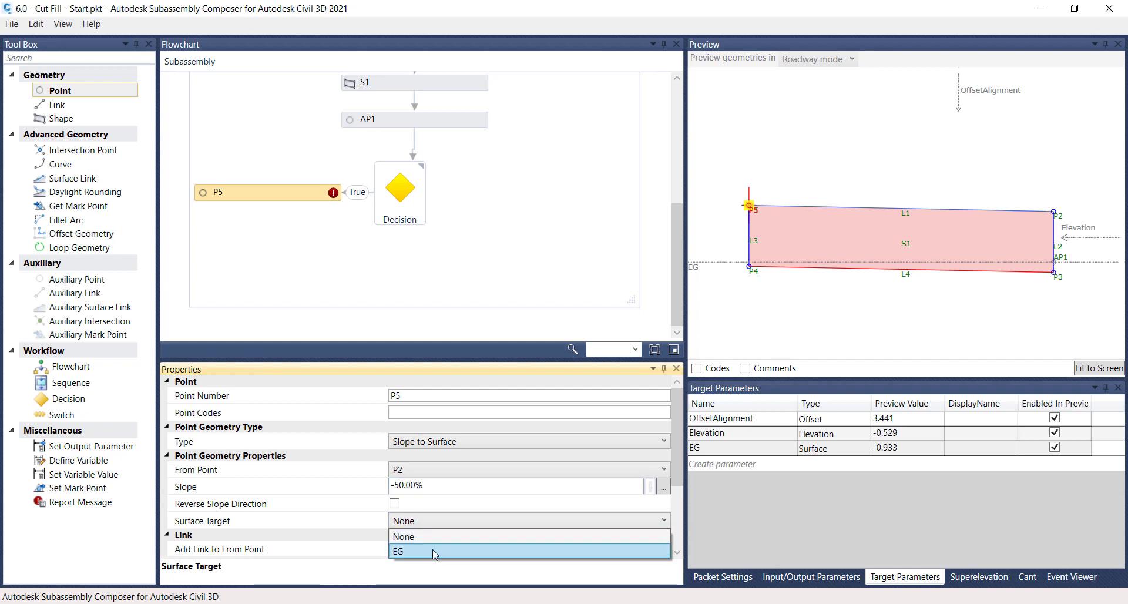
click(433, 551)
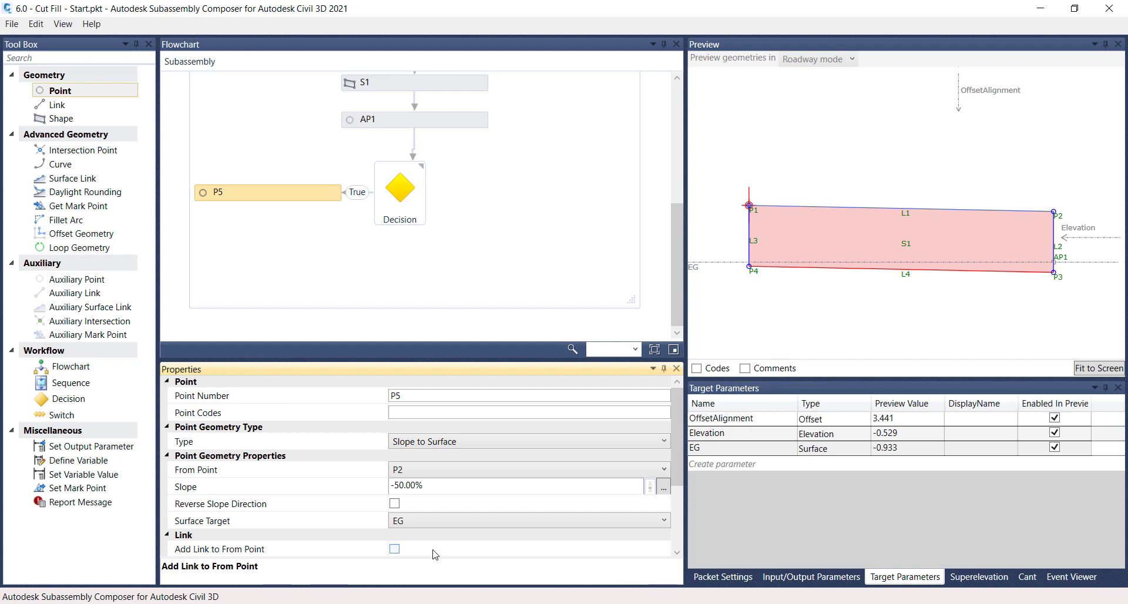
click(395, 551)
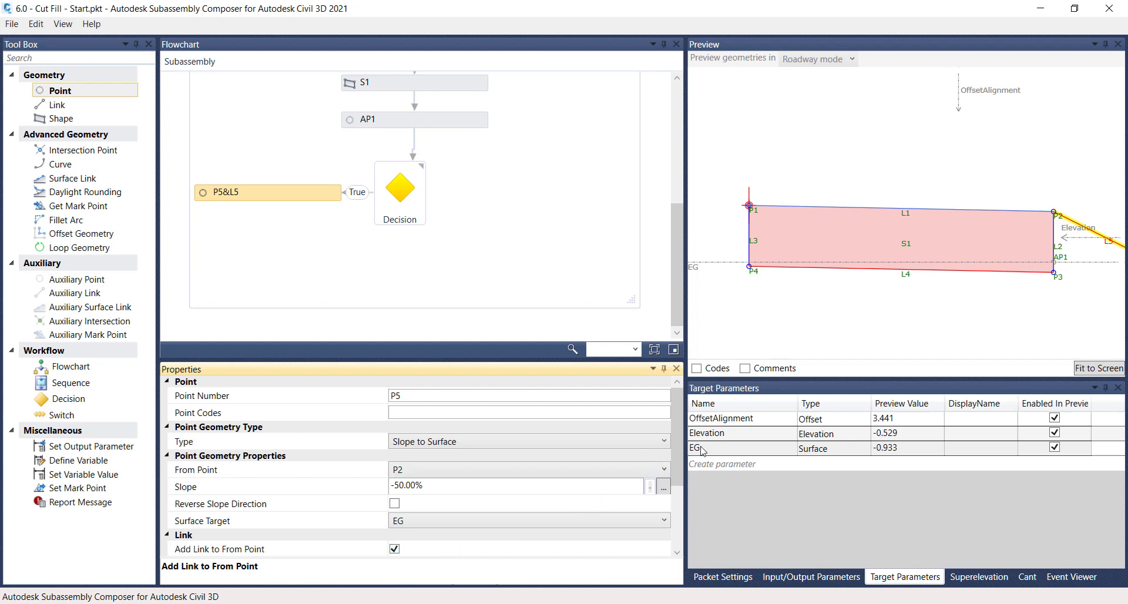
click(1097, 368)
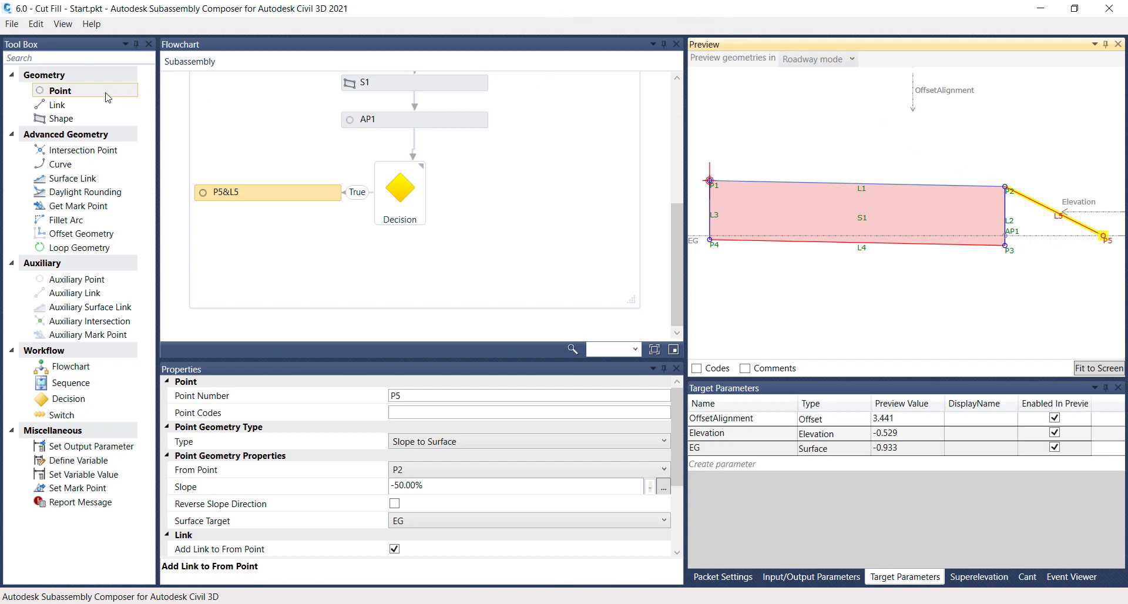
Add another point below the Decision and reroute its incoming connector from P5&L5 to the Decision's False branch.
drag(108, 93, 116, 102)
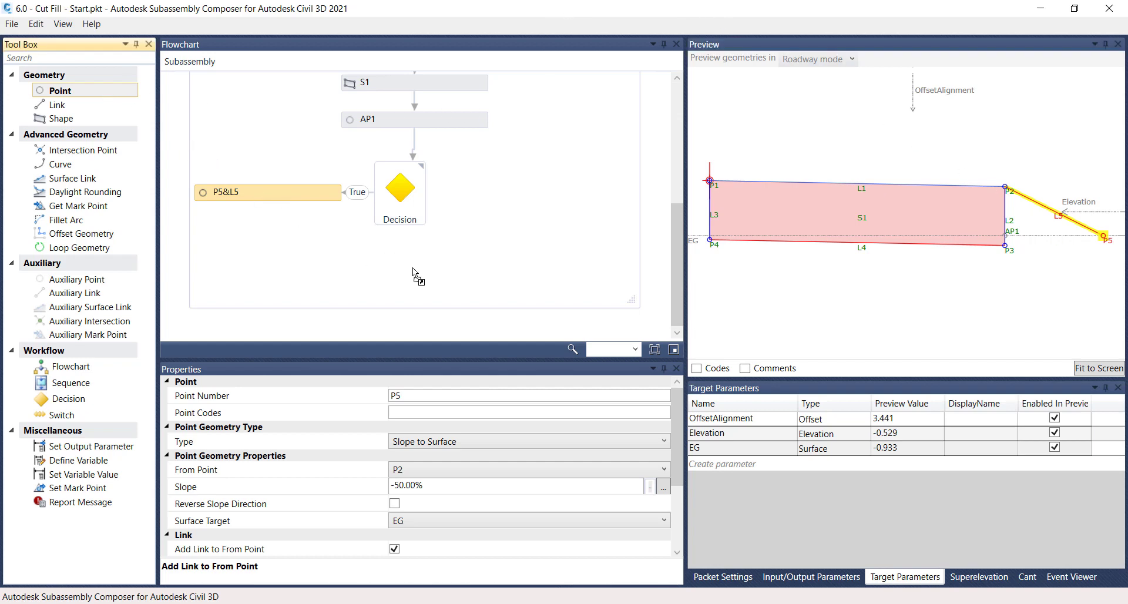
drag(452, 259, 484, 259)
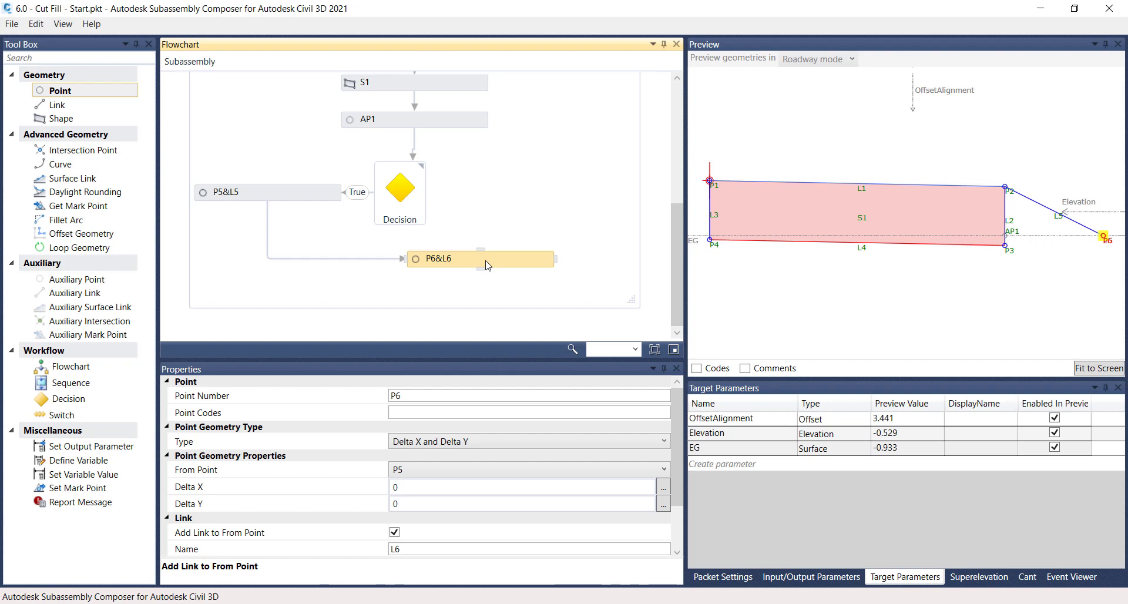
click(267, 238)
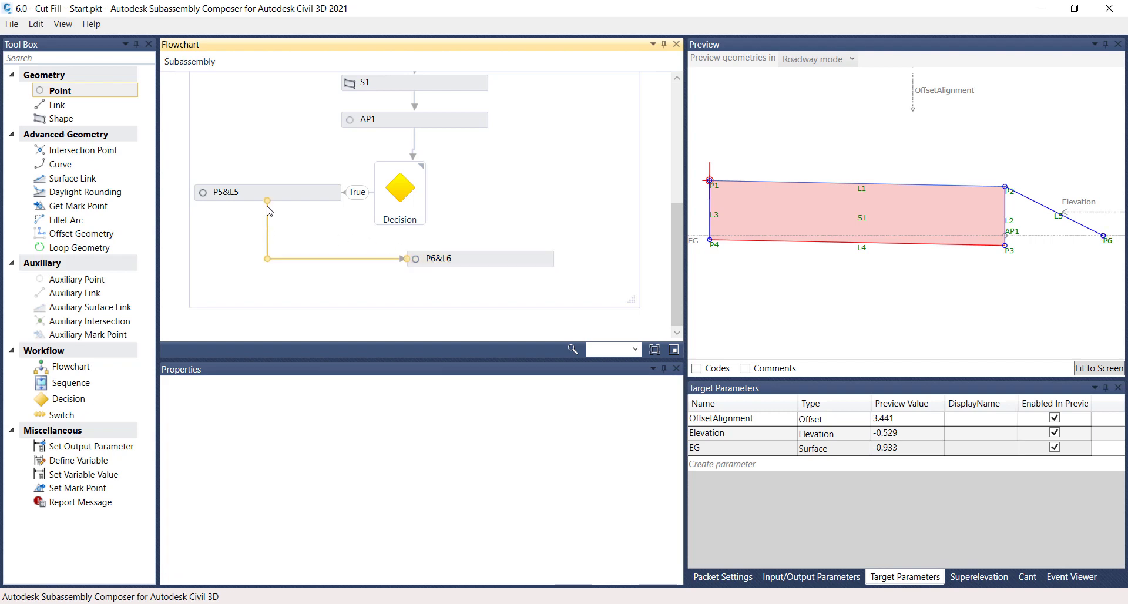
drag(268, 201, 434, 196)
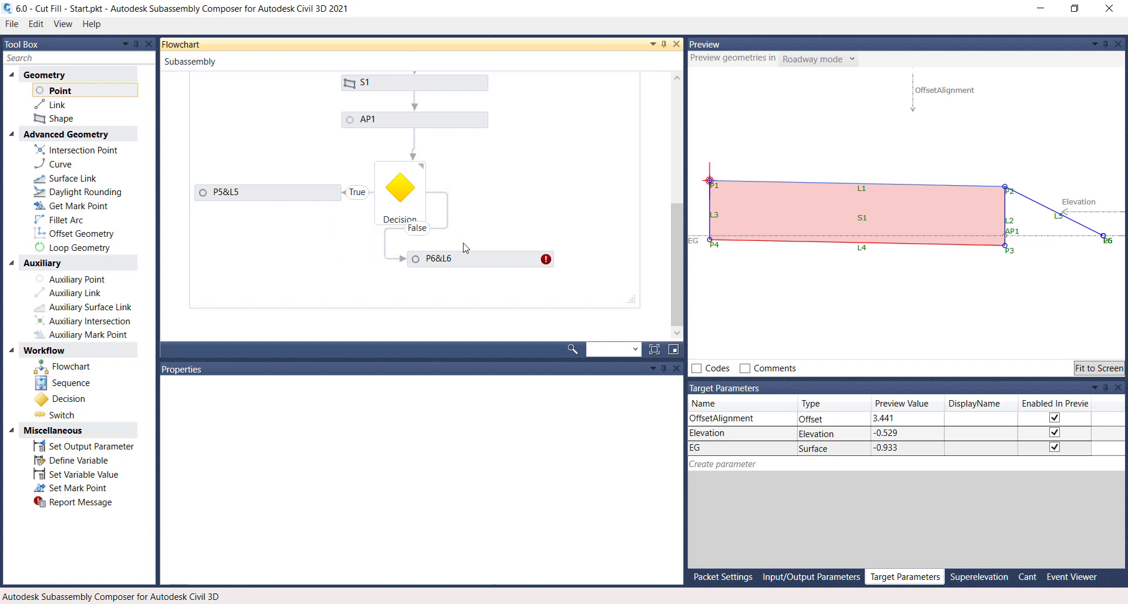
Place P6&L6 beside the Decision on its False branch and set its point geometry type to Slope and Delta X.
drag(467, 259, 537, 190)
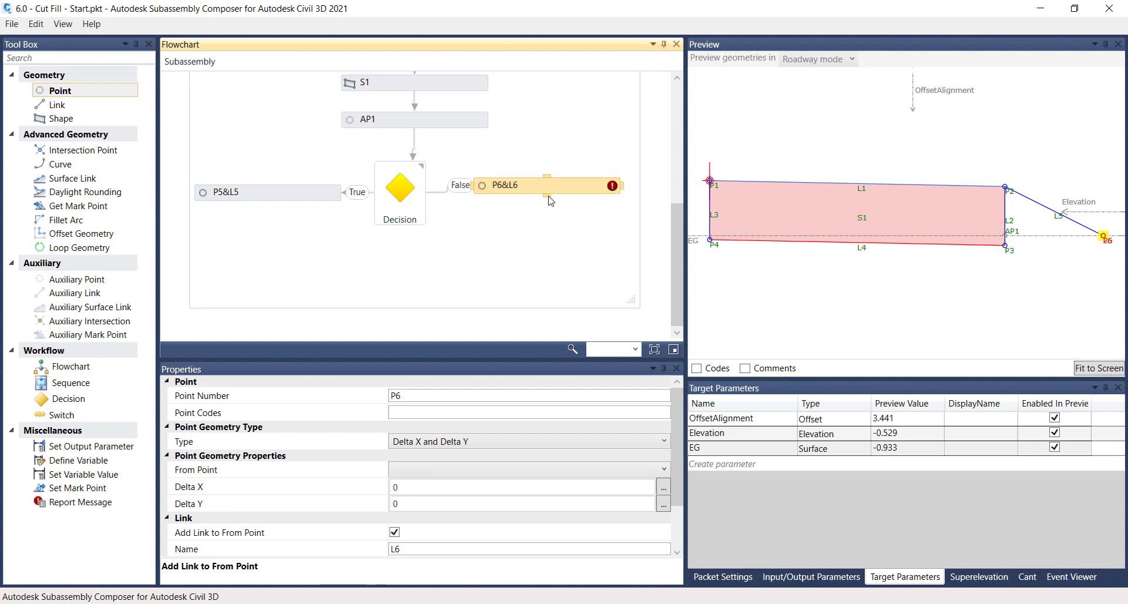
drag(552, 196, 551, 210)
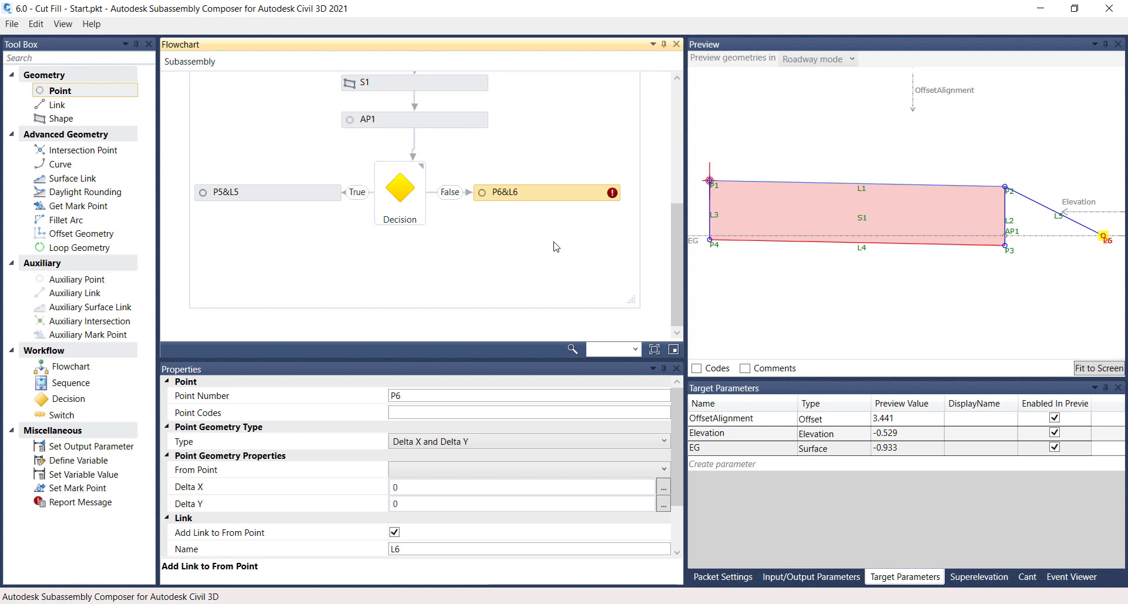
click(491, 444)
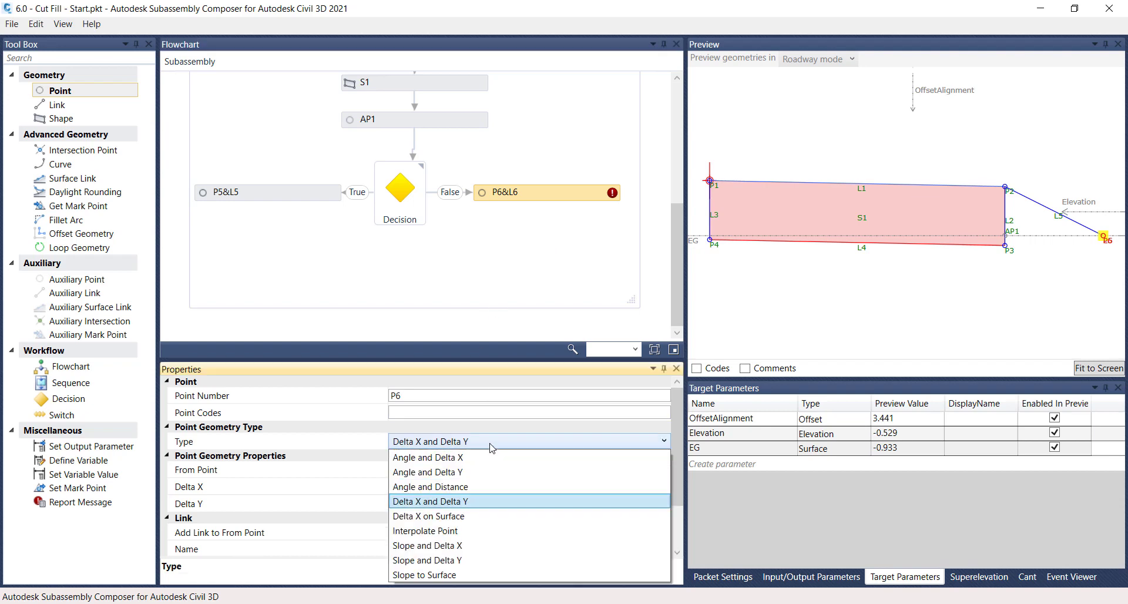
click(483, 560)
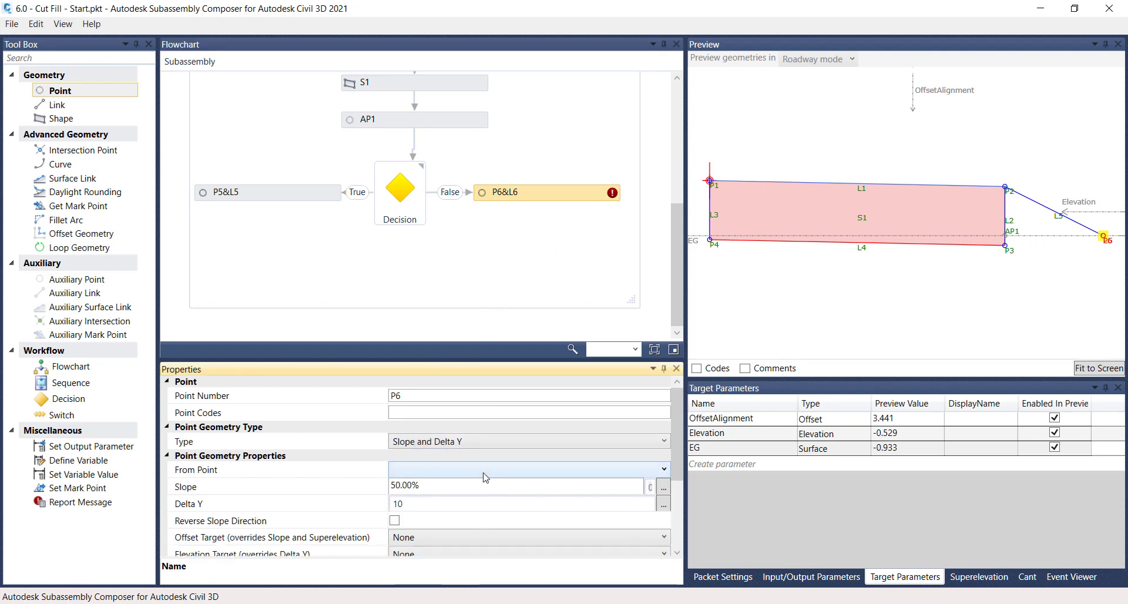
click(488, 444)
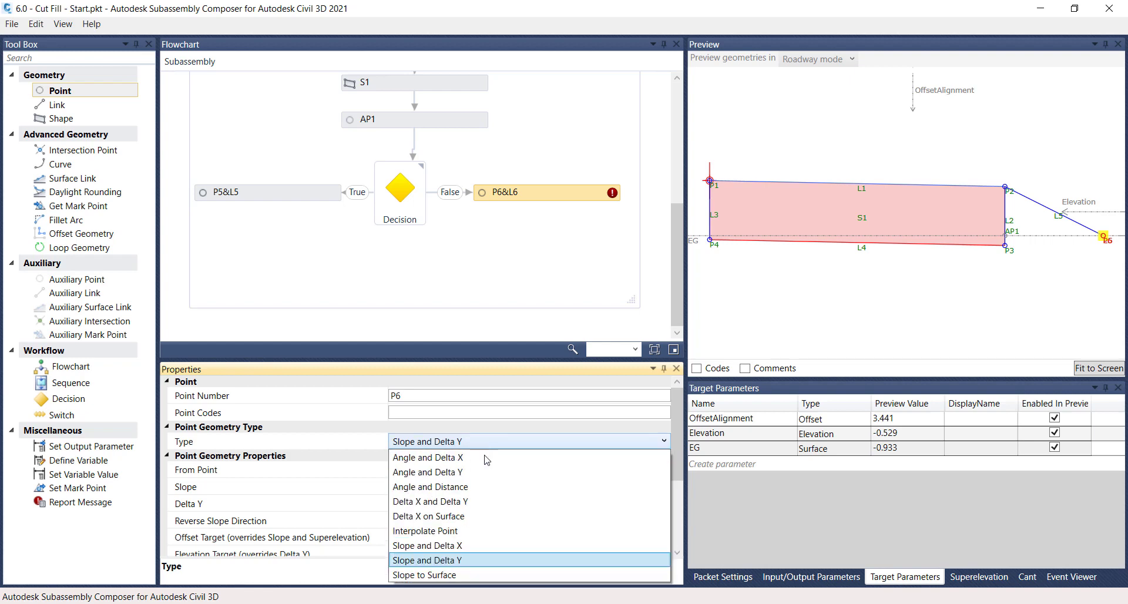
click(483, 546)
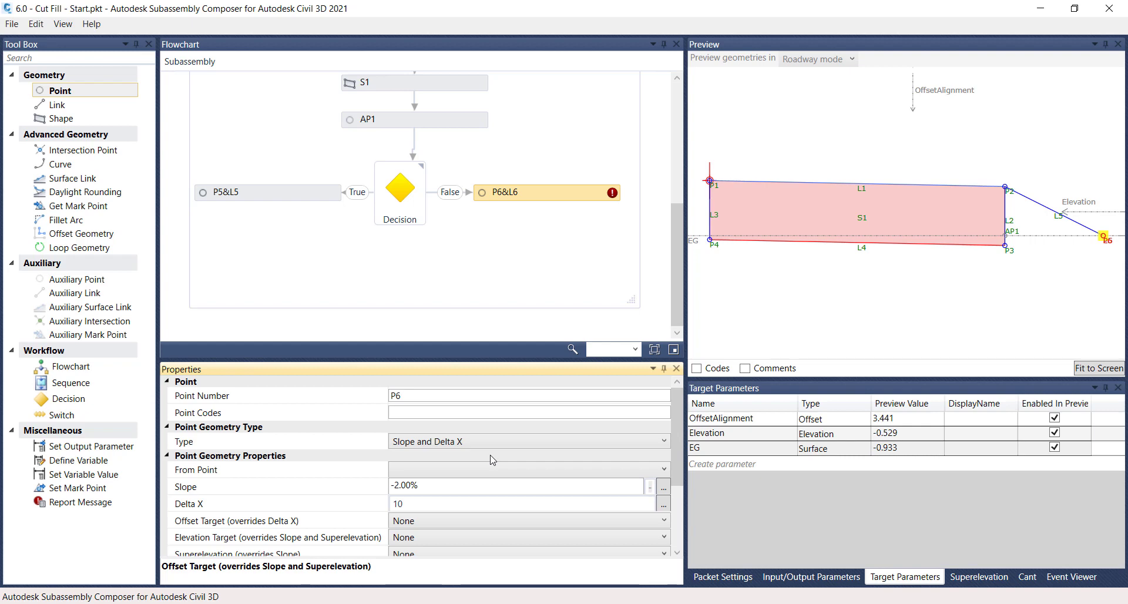
Define P6 from point P2 with a slope of -2:1 and a Delta X of 2.
click(490, 470)
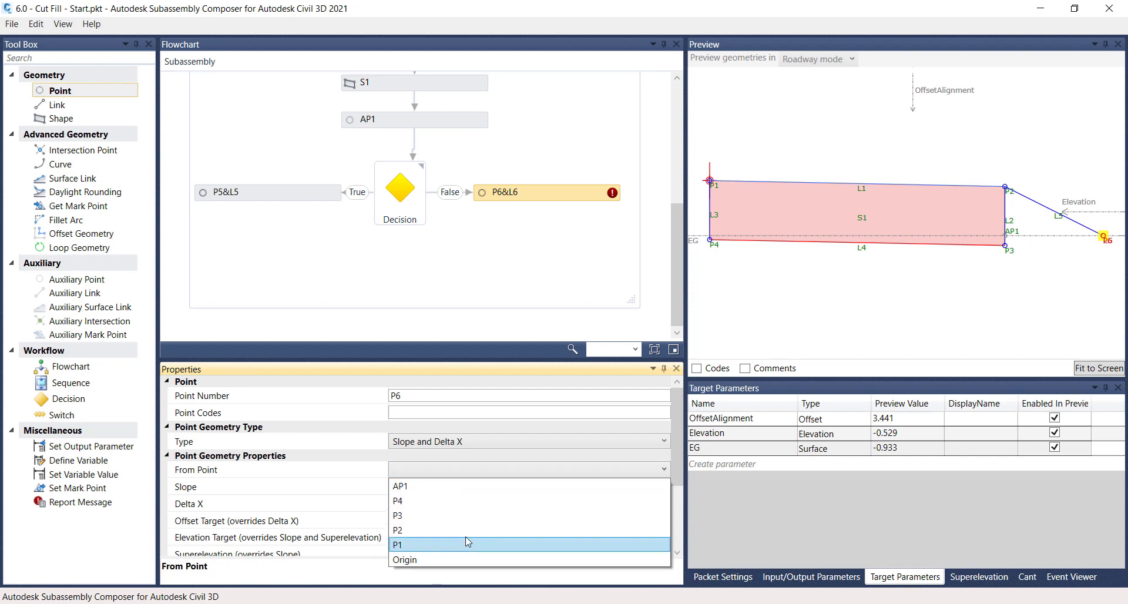
click(465, 533)
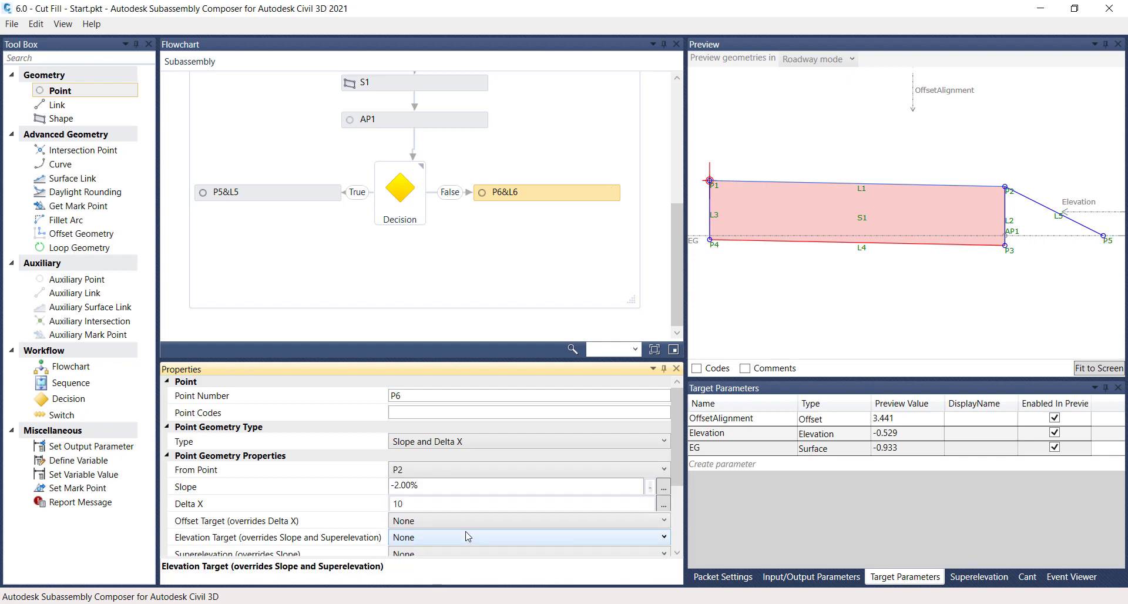
click(431, 486)
drag(431, 486, 371, 485)
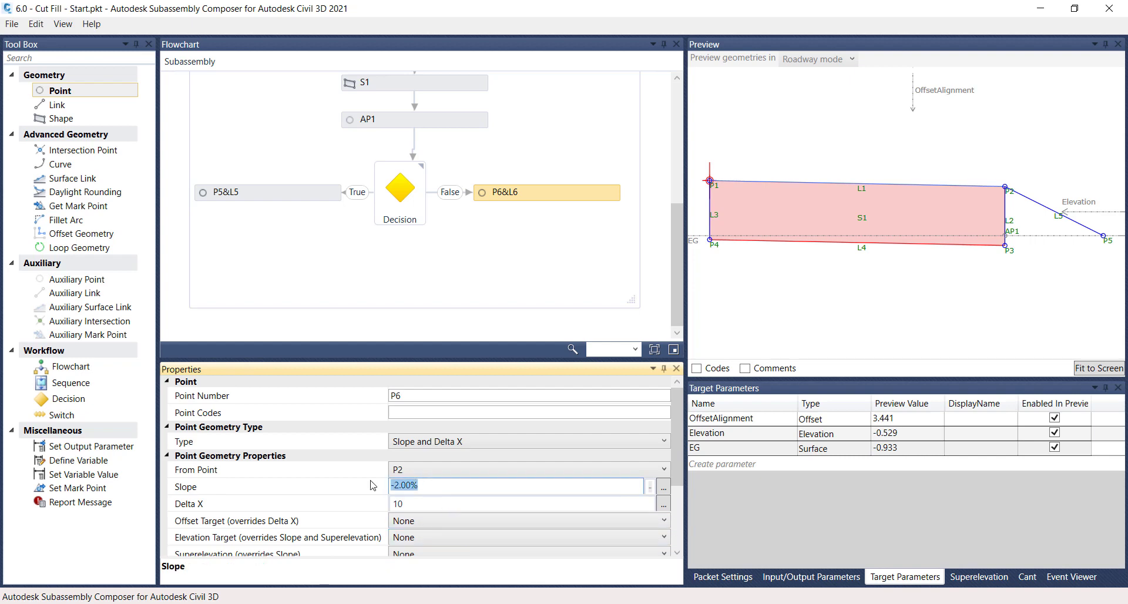
text(-2:1)
click(418, 506)
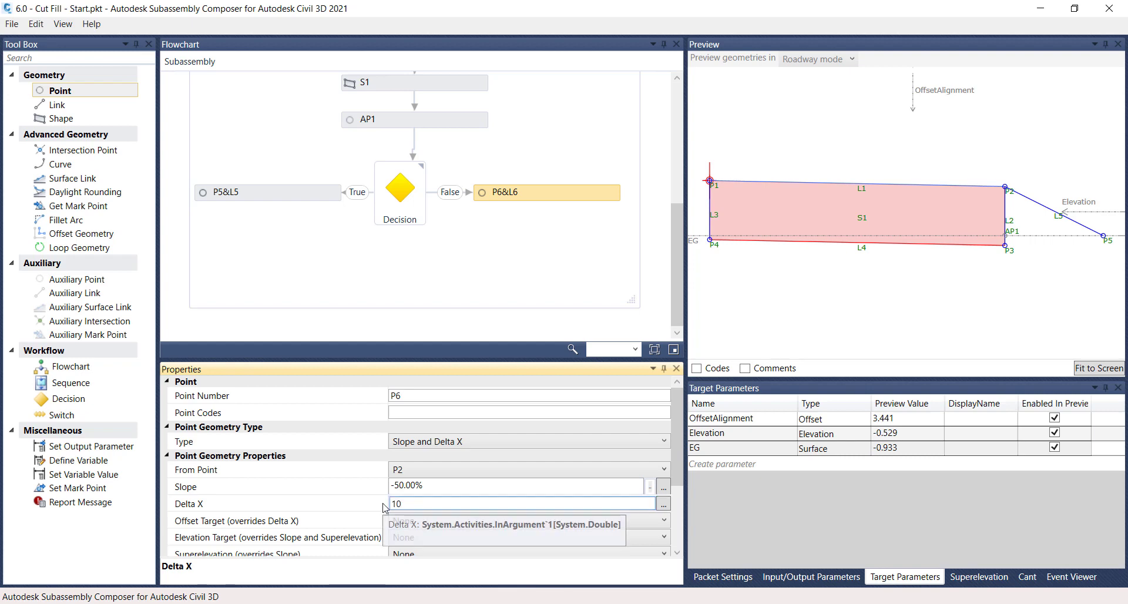
key(BackSpace)
key(BackSpace)
text(2)
key(Return)
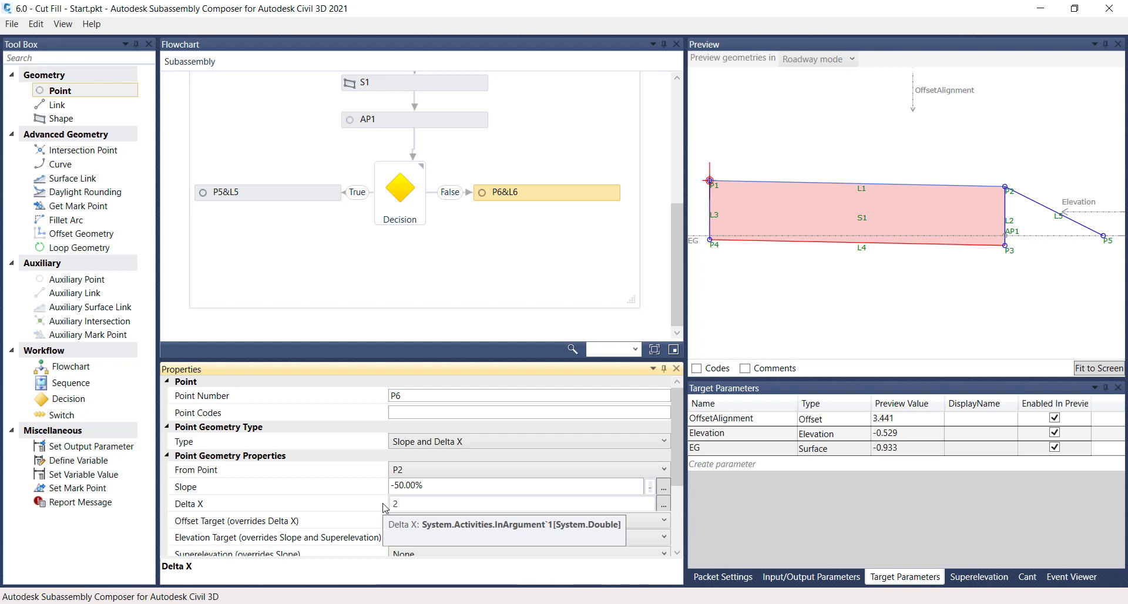
scroll(383, 507, down, 3)
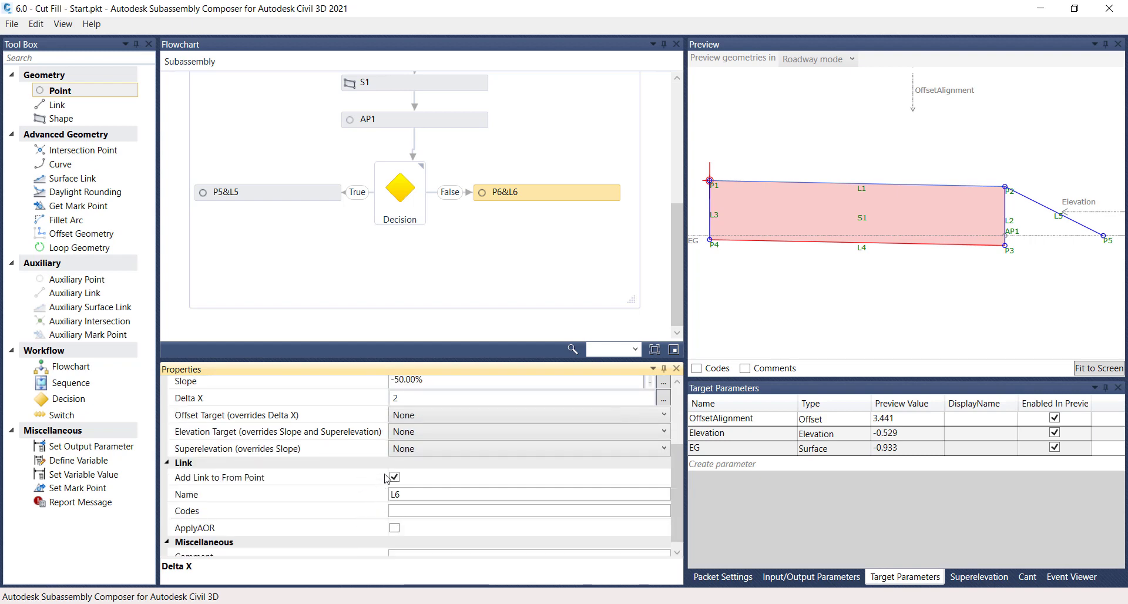
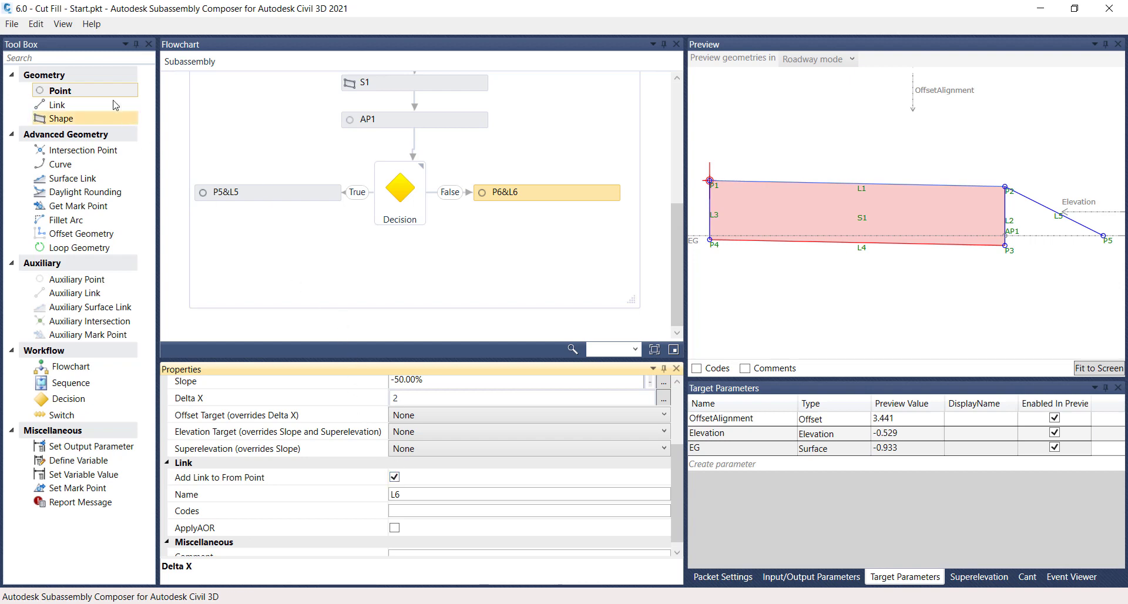
Add a point below P6&L6 in the flowchart, defined from P6 by Delta X and Delta Y with a Delta X of 3.
drag(101, 92, 573, 240)
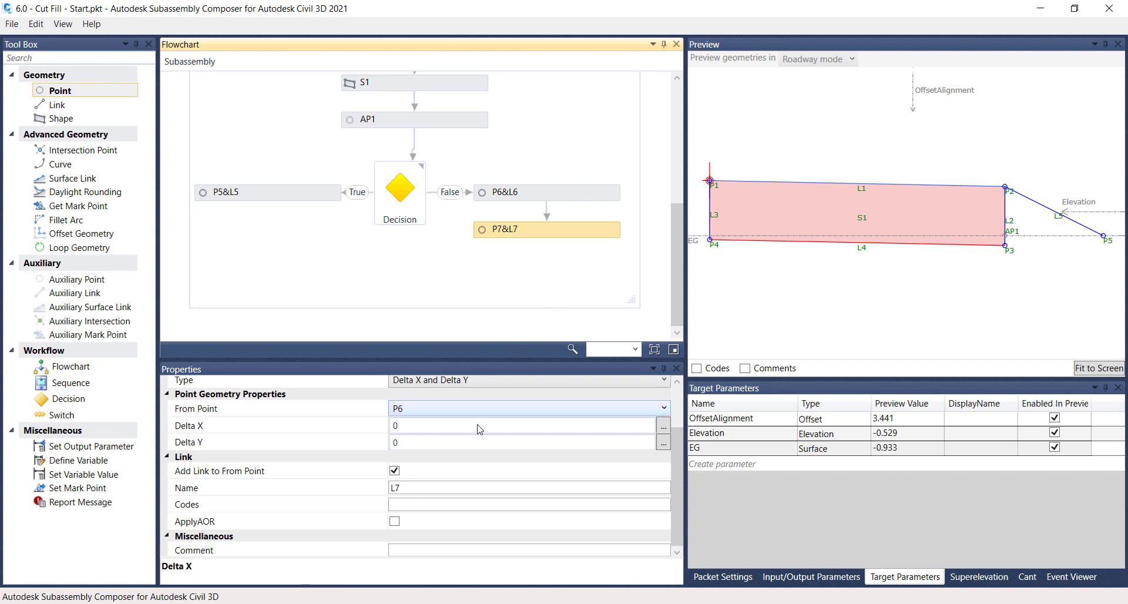
scroll(481, 432, up, 2)
click(482, 443)
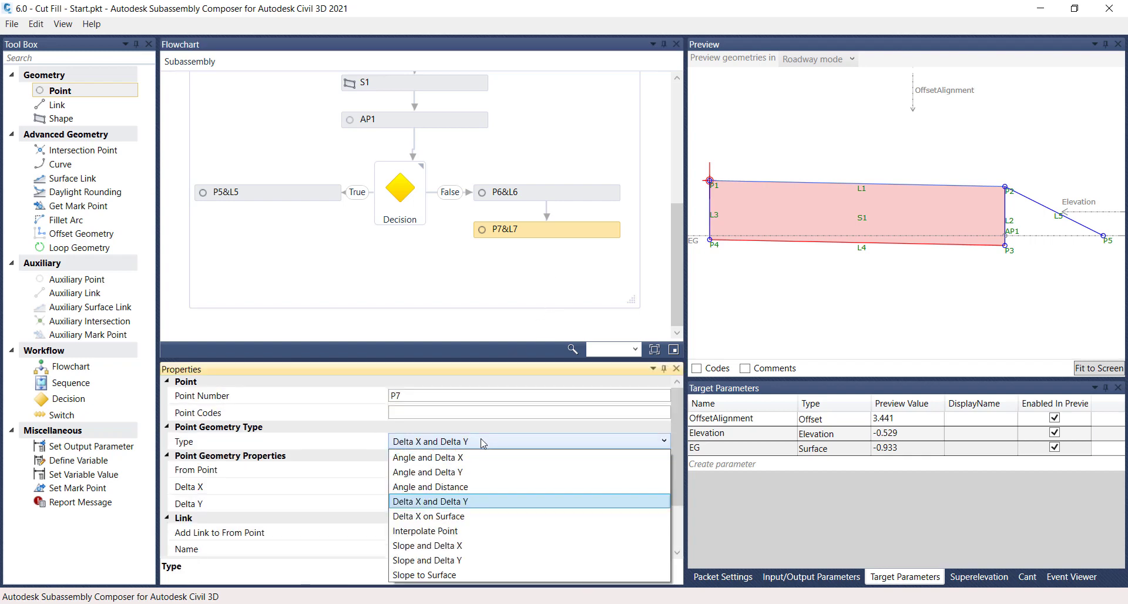
click(484, 503)
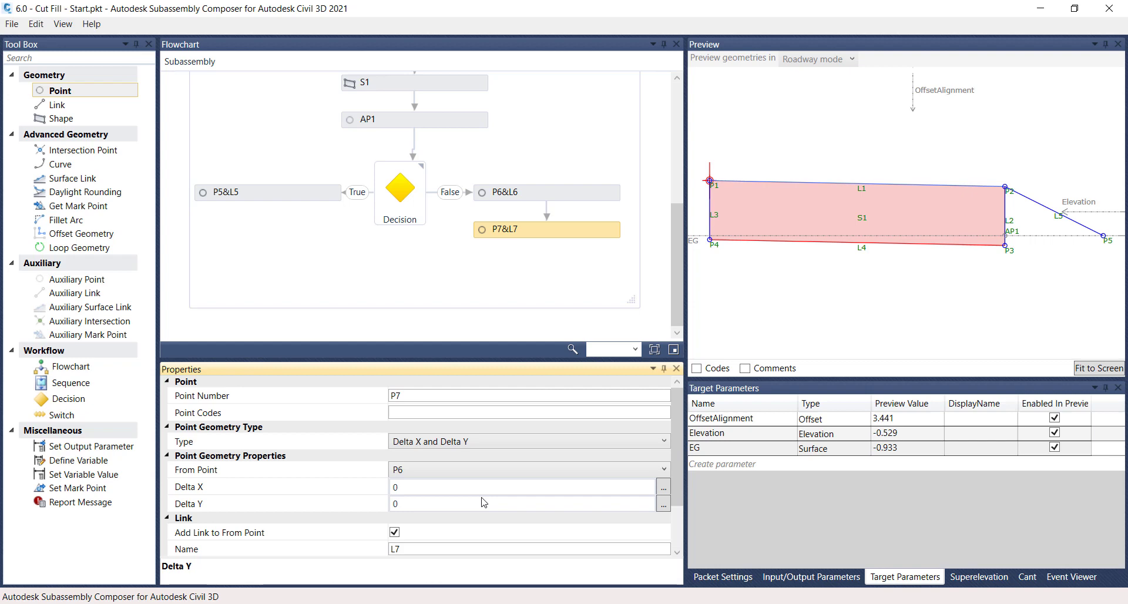
click(484, 473)
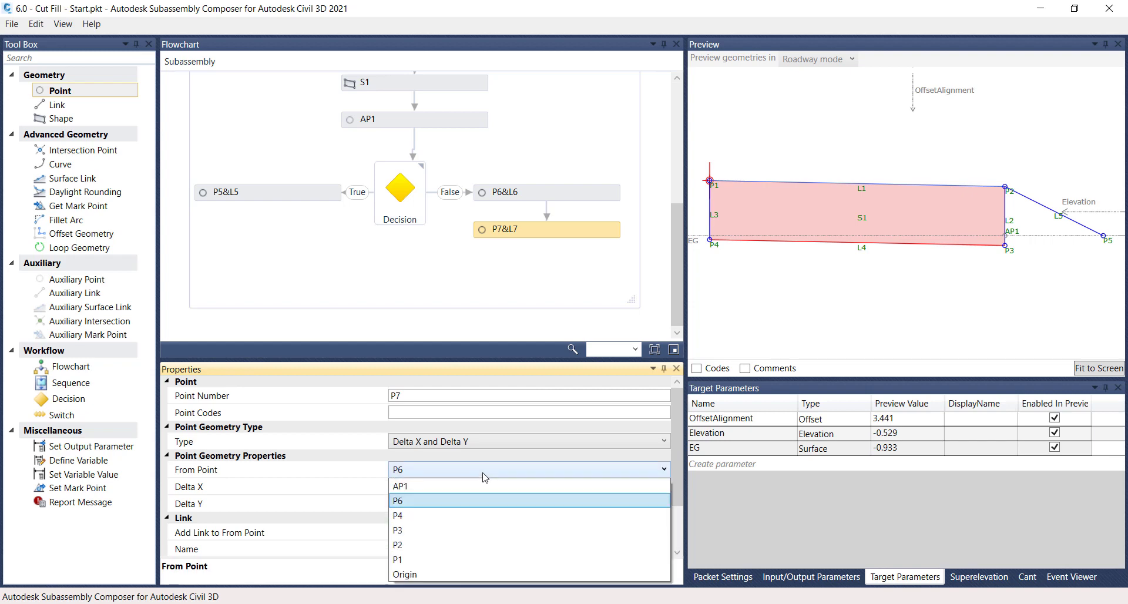
click(473, 500)
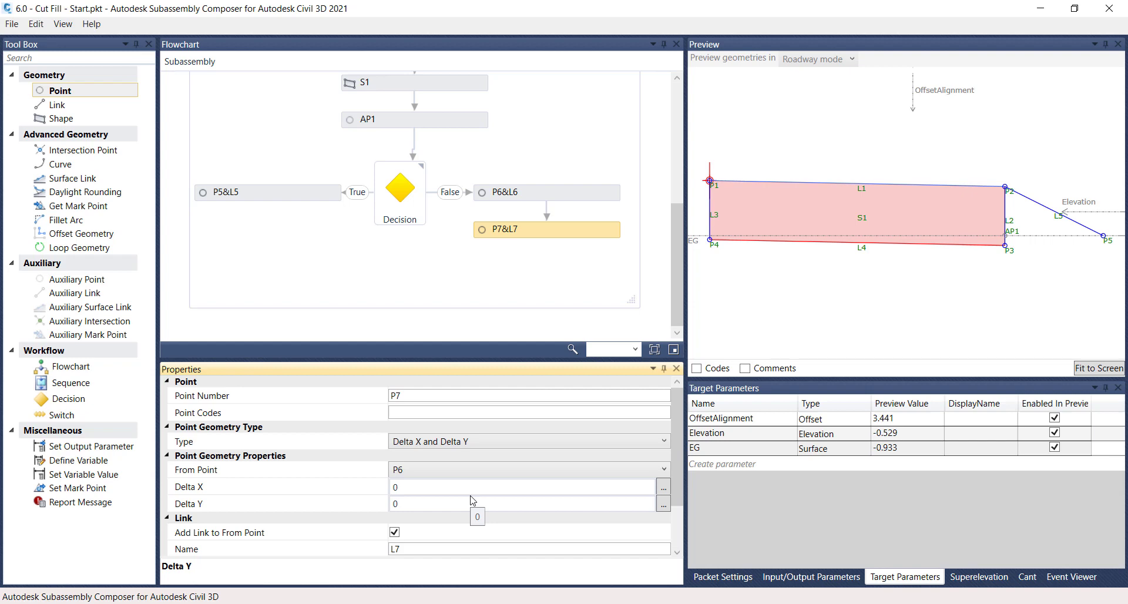
click(408, 485)
key(BackSpace)
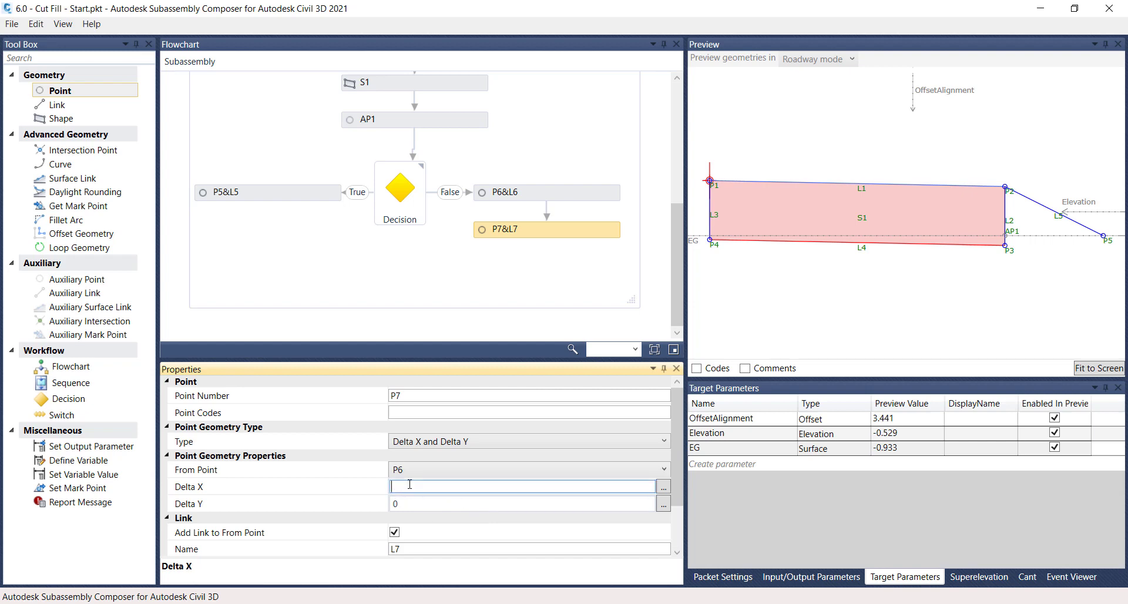
text(3)
click(405, 506)
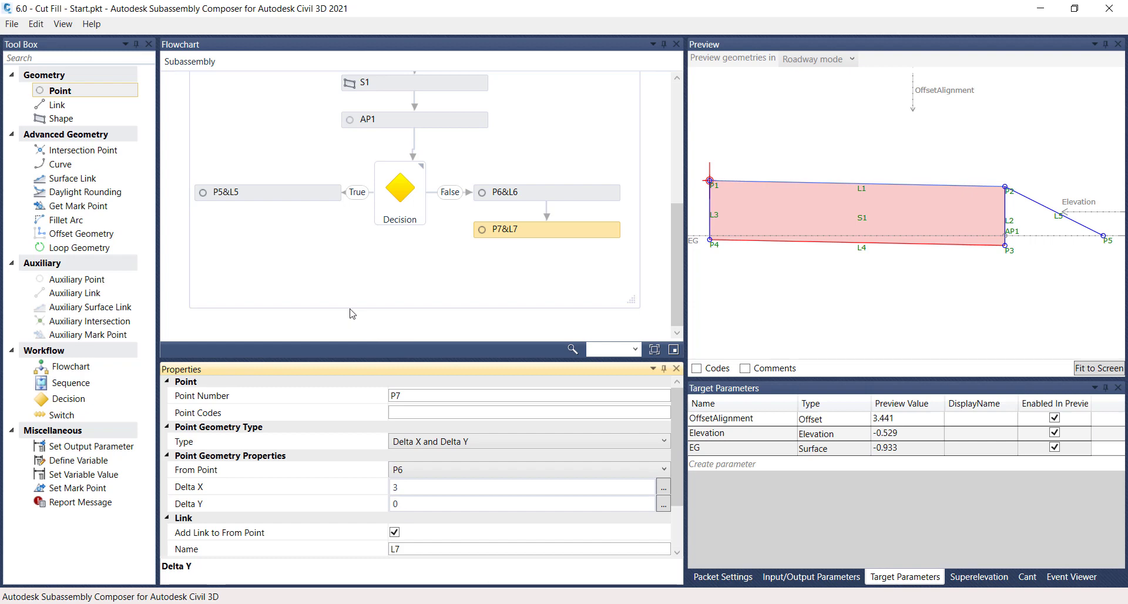
Add another point below P7&L7 in the flowchart and set its geometry type to Slope to Surface.
click(98, 97)
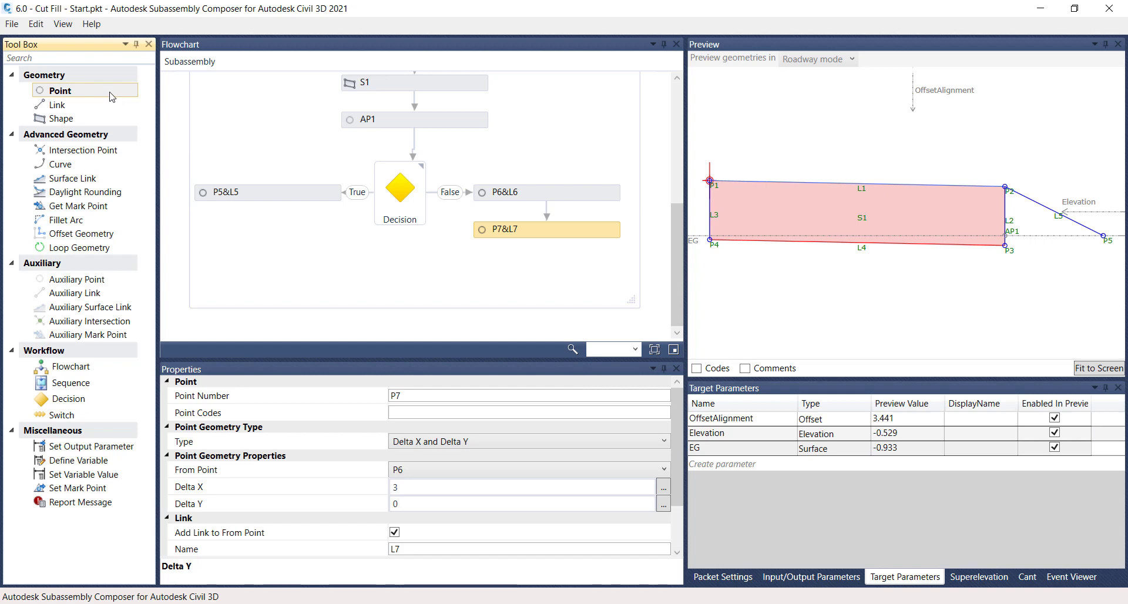
drag(110, 92, 262, 159)
drag(552, 266, 550, 267)
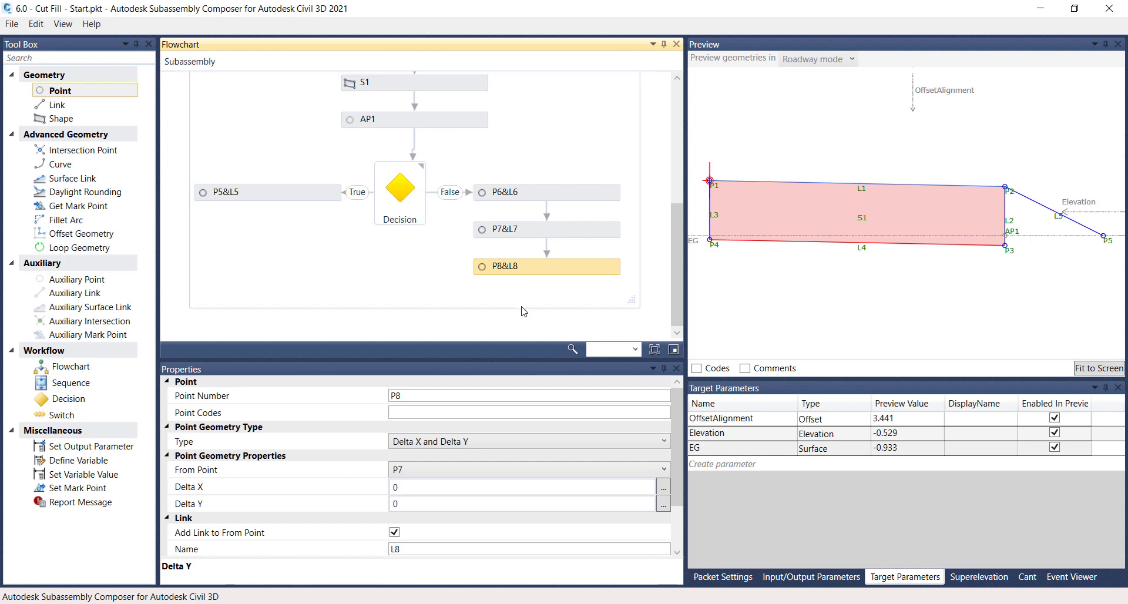
click(501, 445)
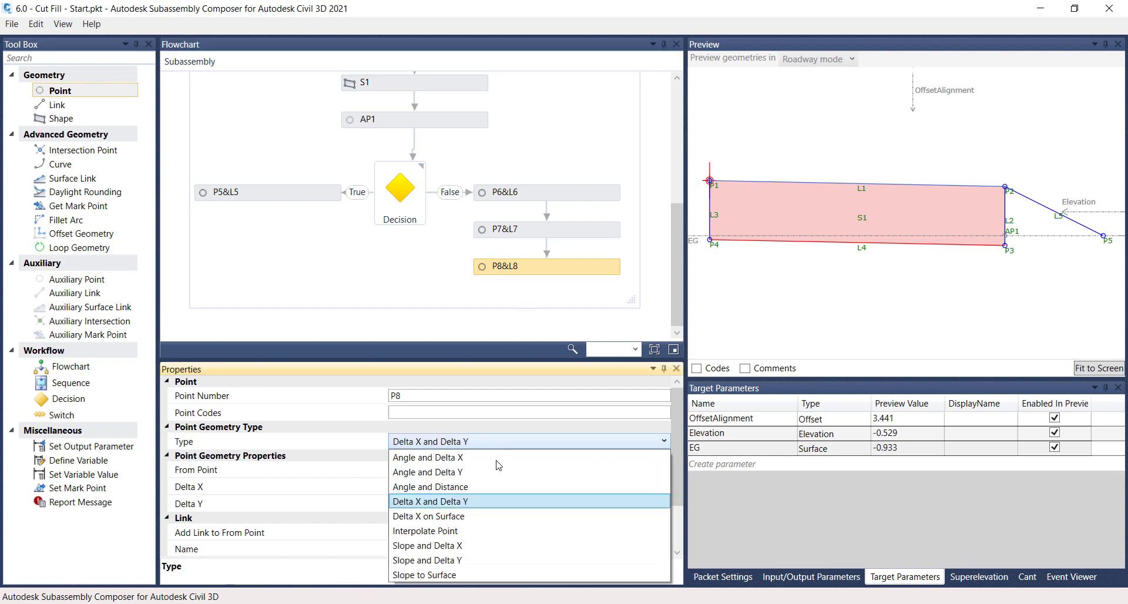
click(487, 574)
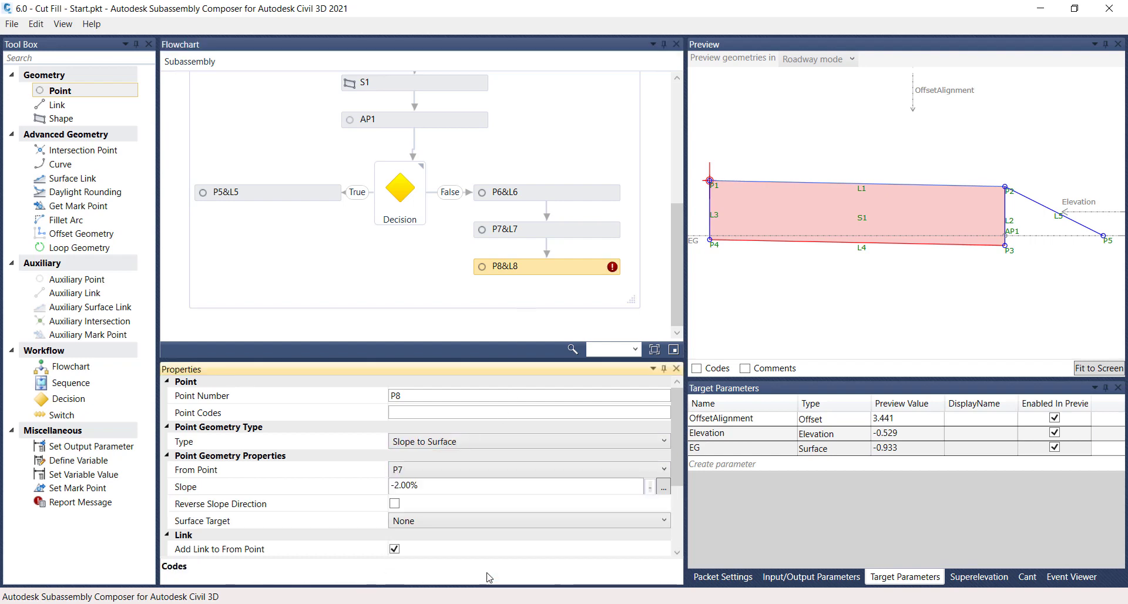
Define P8 from point P7 with a slope of 2:1 and EG as the surface target.
click(492, 479)
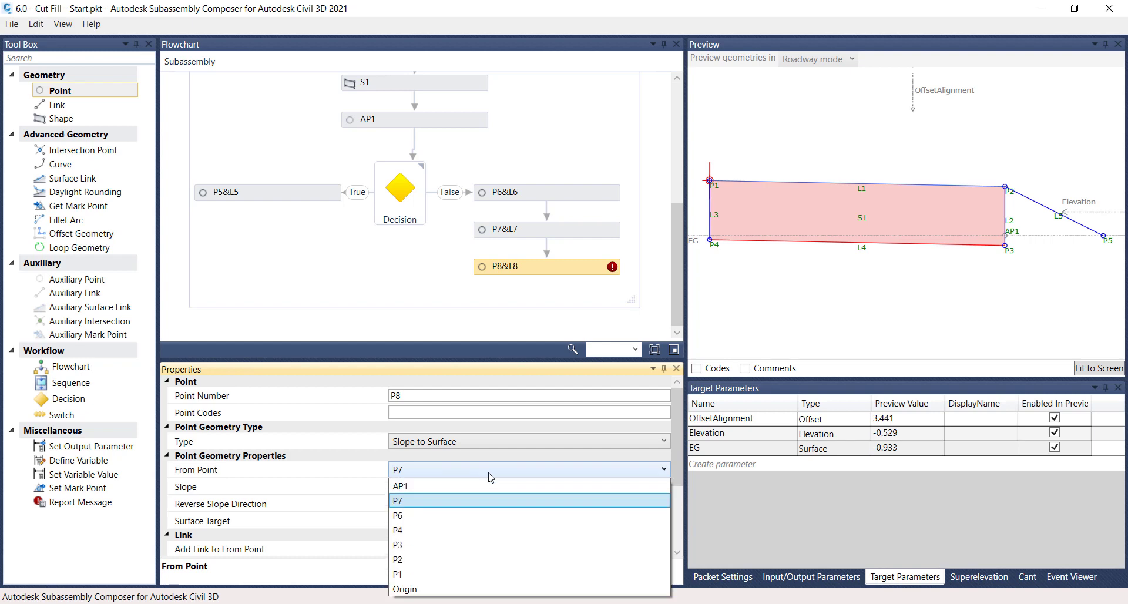
click(464, 501)
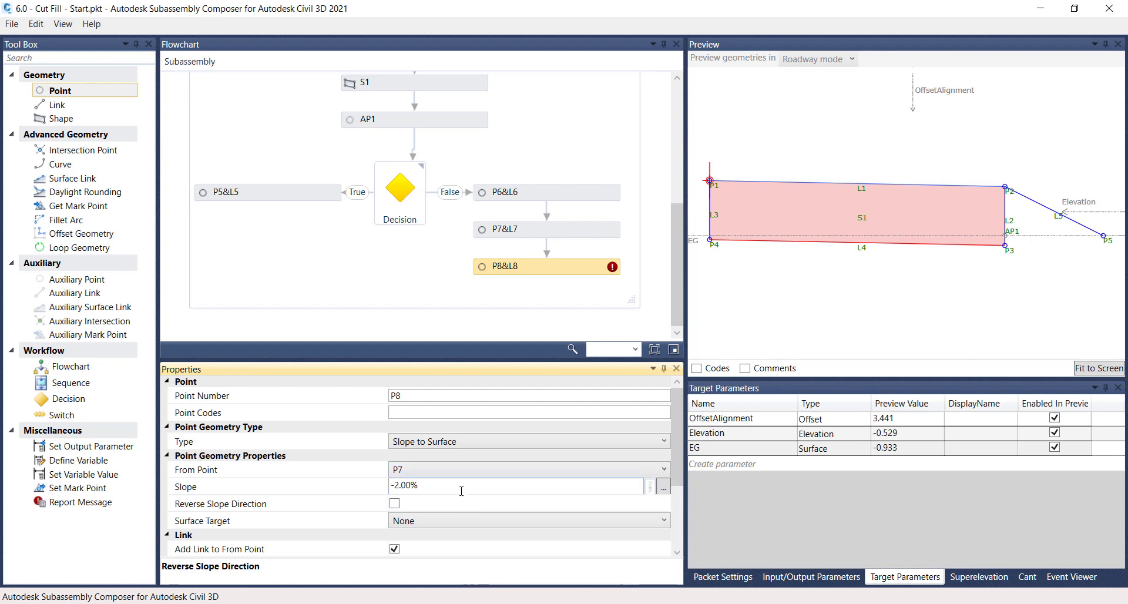
drag(464, 493, 372, 494)
text(2:1)
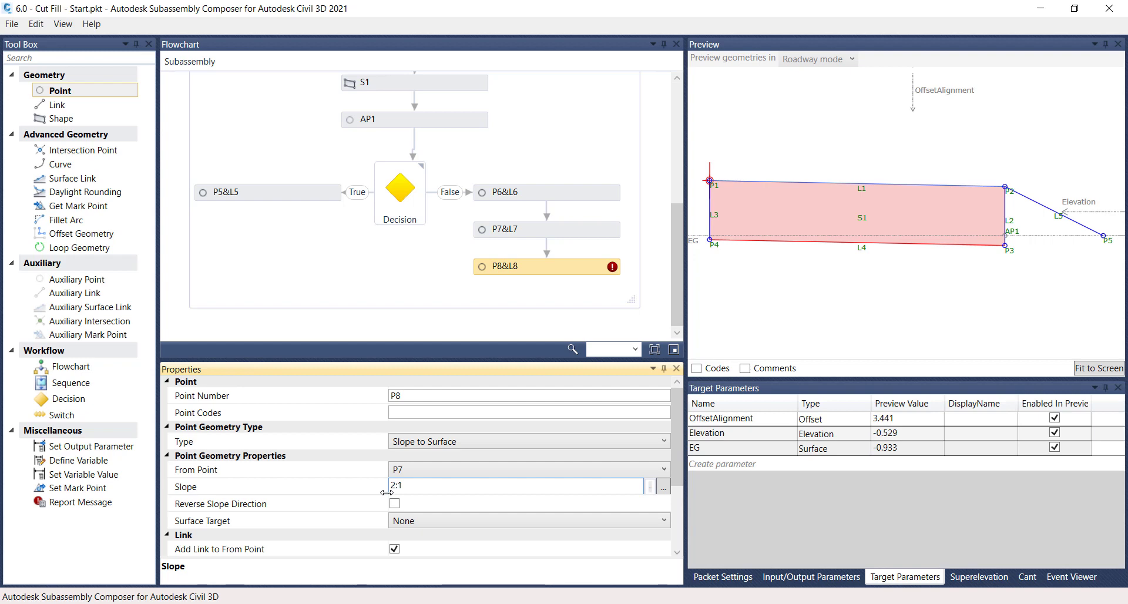
click(434, 520)
click(433, 520)
click(424, 548)
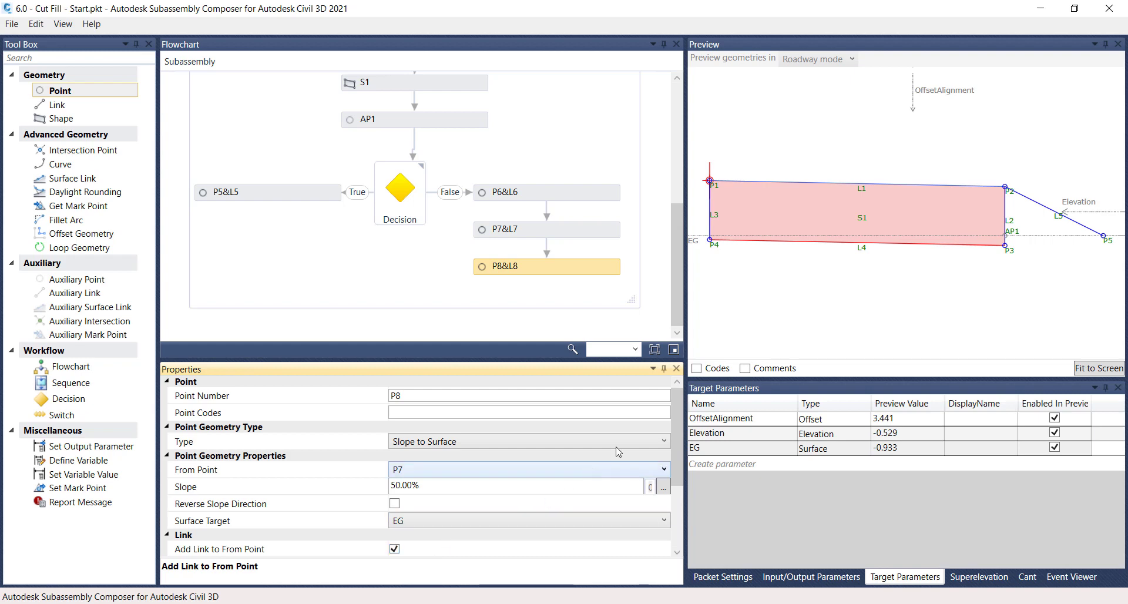
Raise the EG surface target in the preview above the roadway to about 0.777 to test the cut condition.
click(1085, 369)
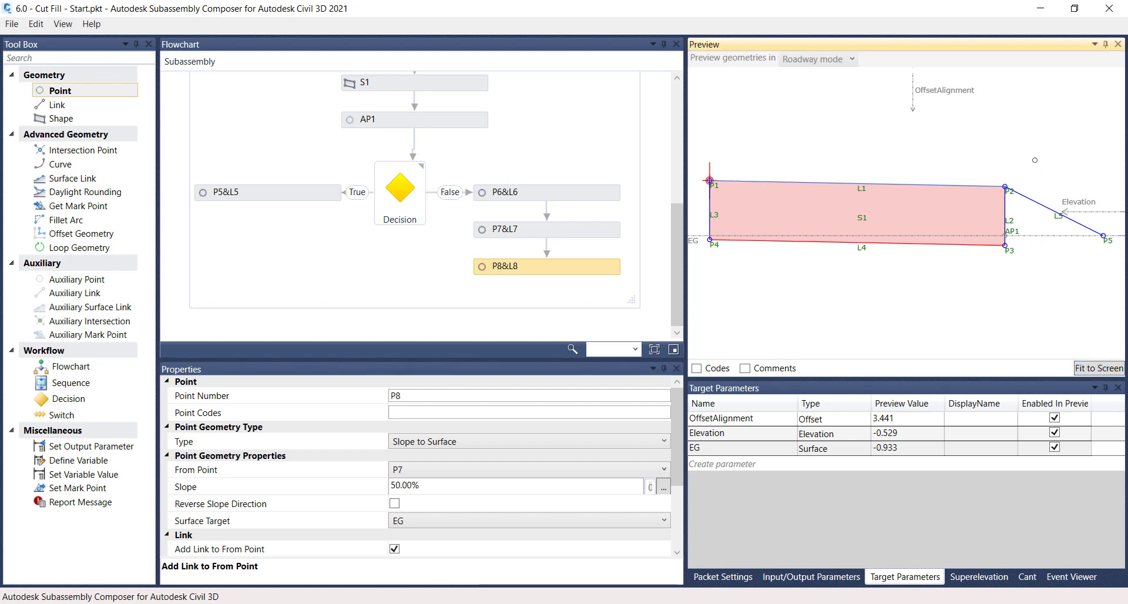
click(1035, 160)
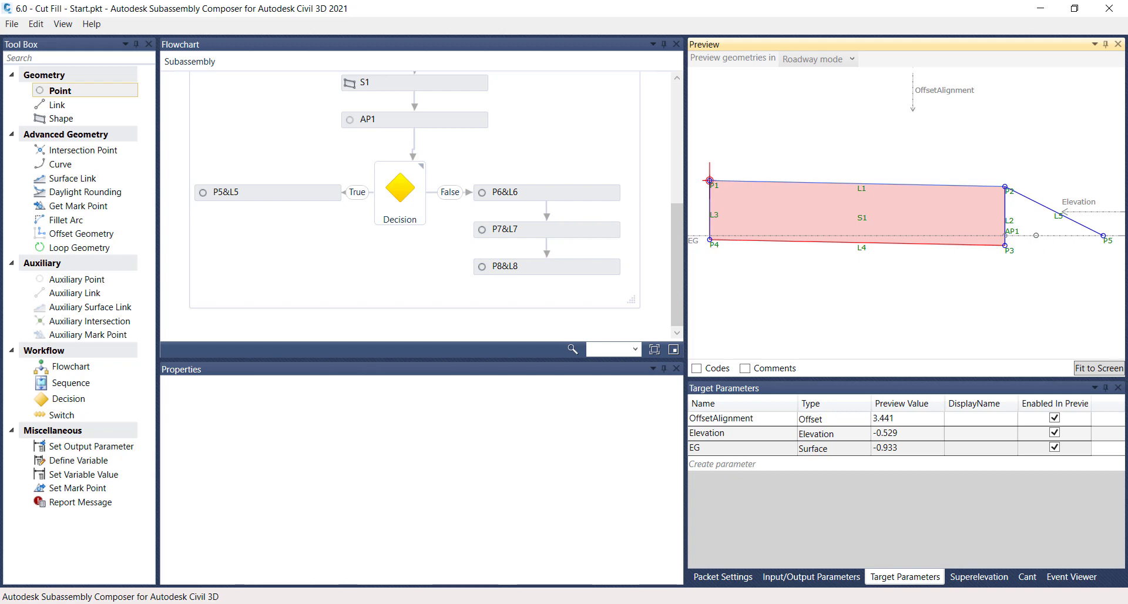
scroll(1036, 236, down, 1)
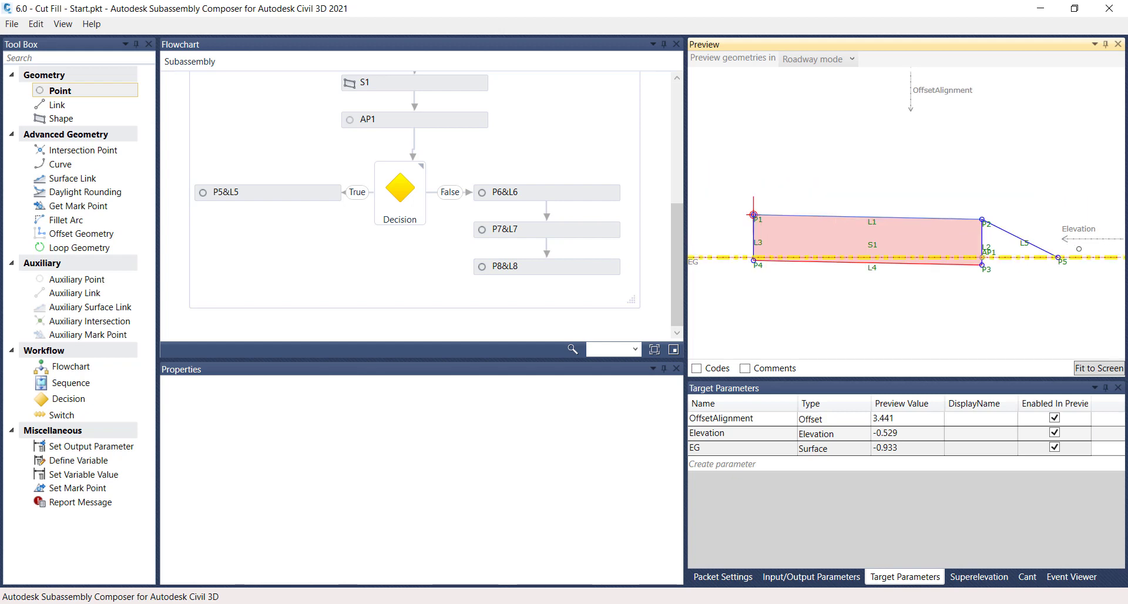
drag(1078, 257, 1075, 184)
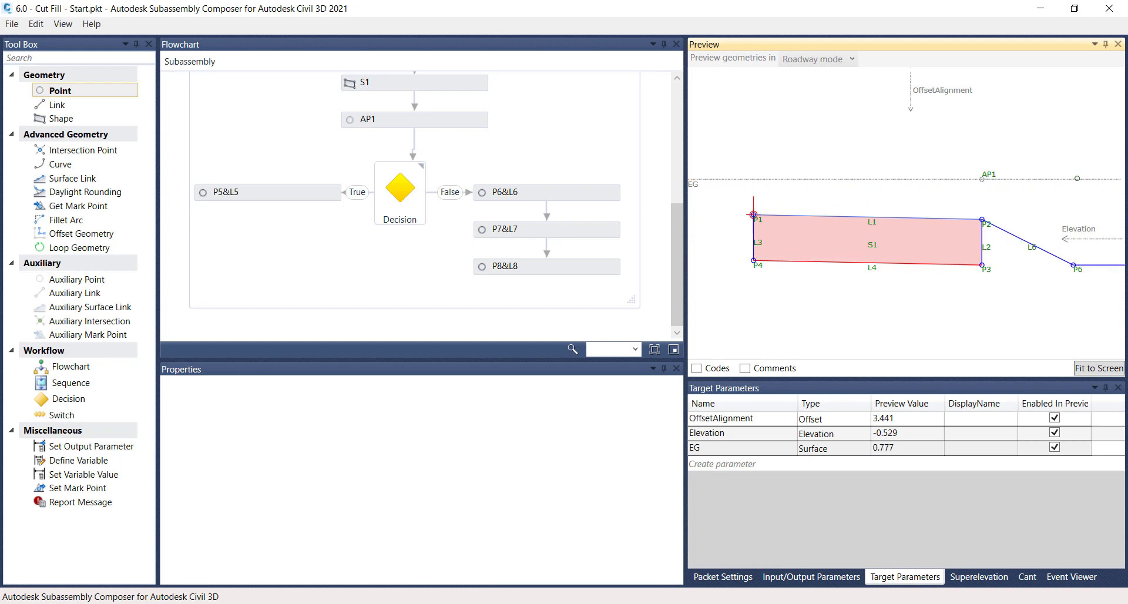
click(1096, 368)
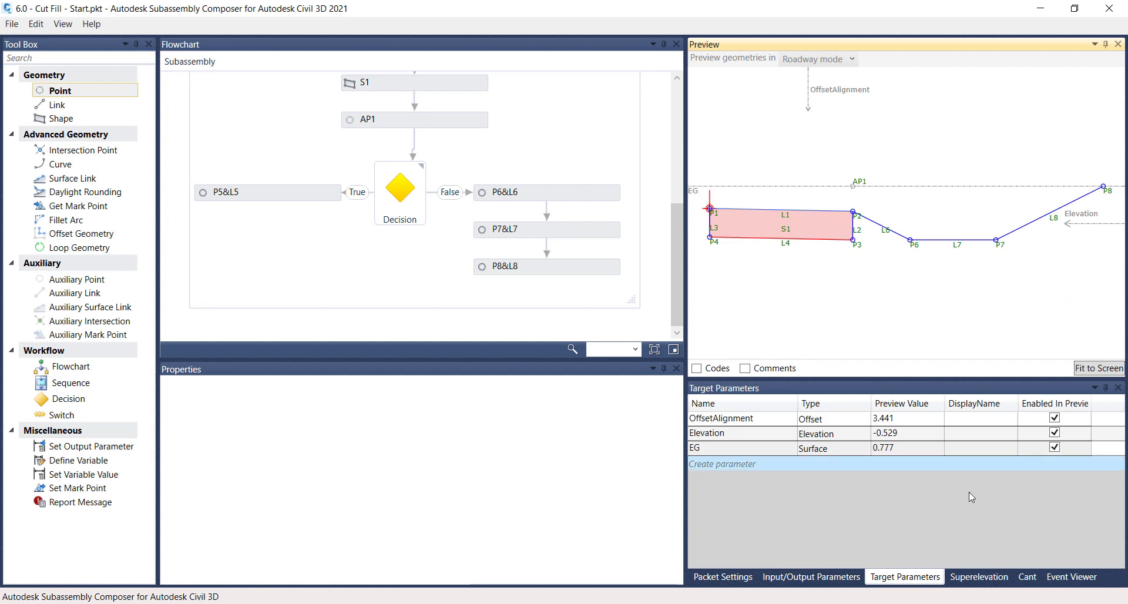
Add an input parameter and name it CutSlope.
click(798, 577)
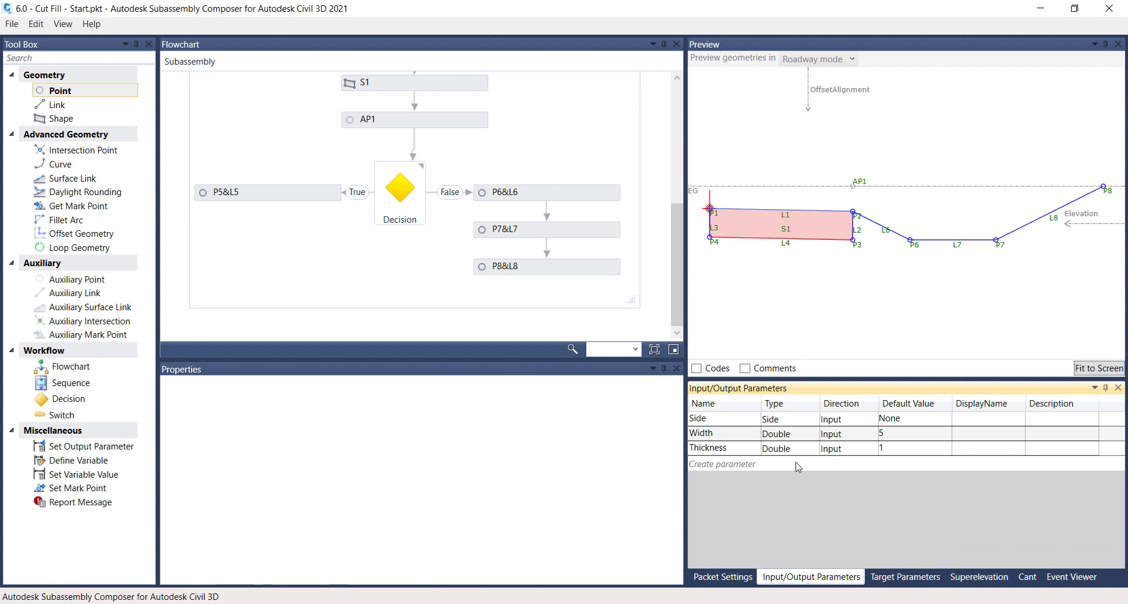
click(766, 465)
click(767, 465)
click(745, 469)
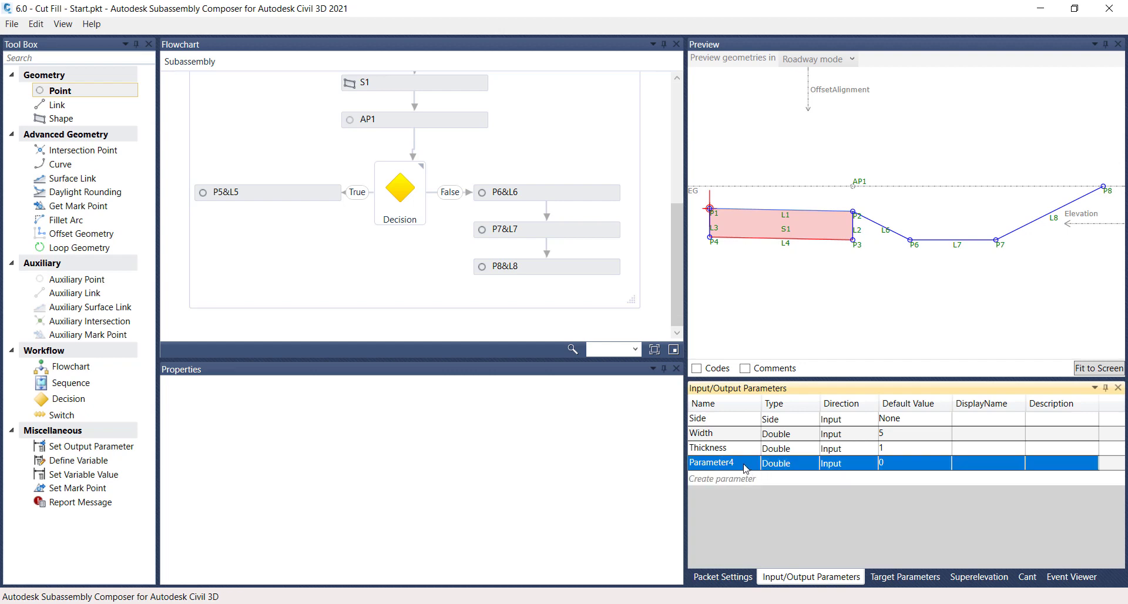
click(745, 464)
text(CutSl)
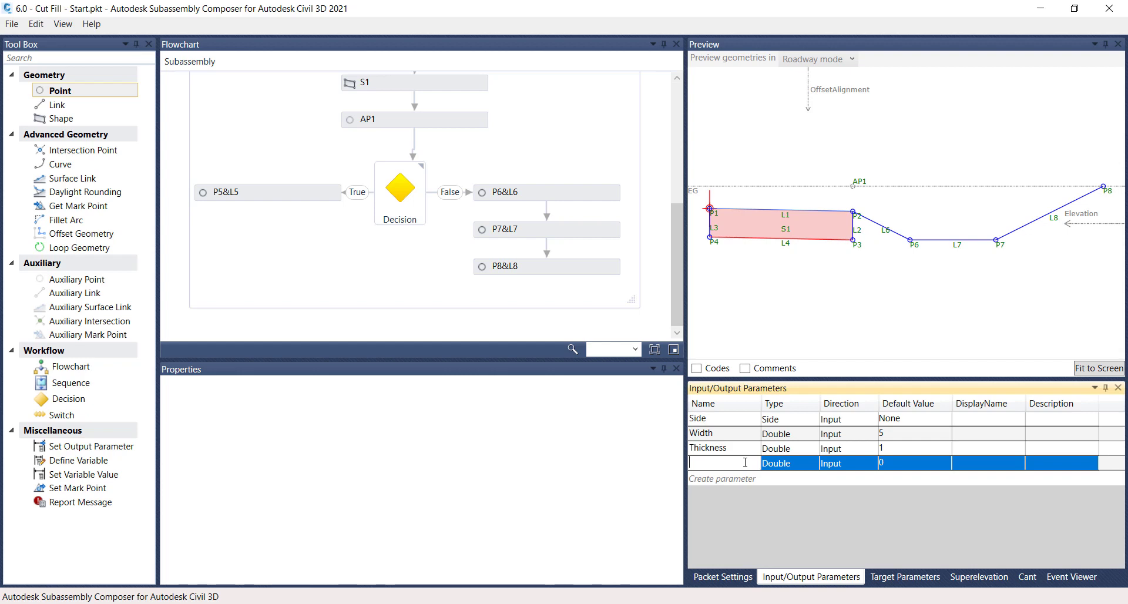
text(ope)
Set the CutSlope parameter's type to Slope and its direction to Input.
click(799, 468)
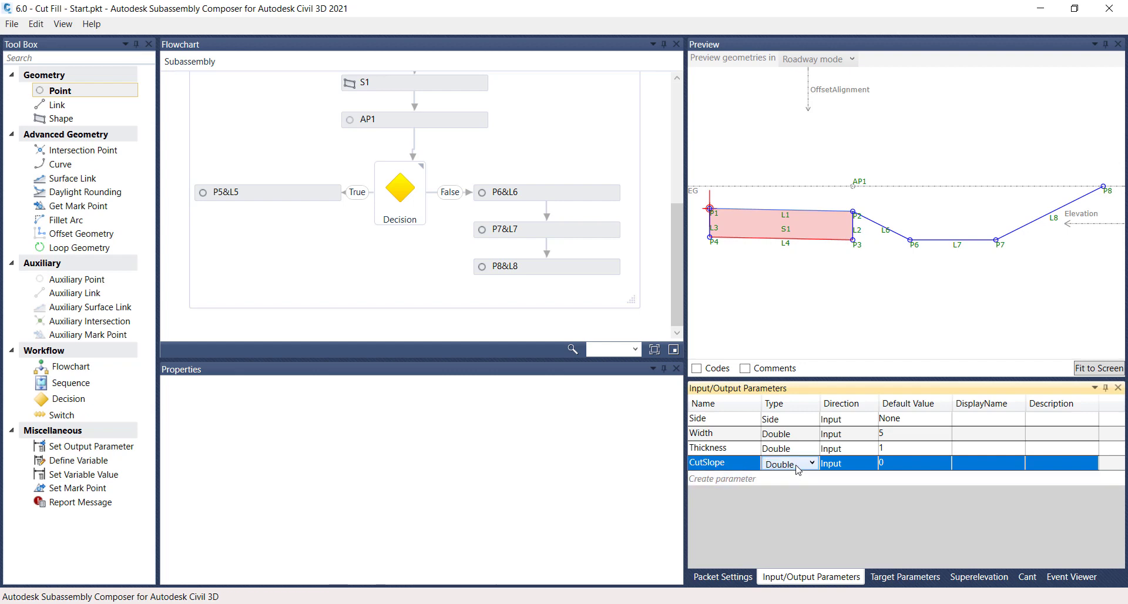
click(798, 469)
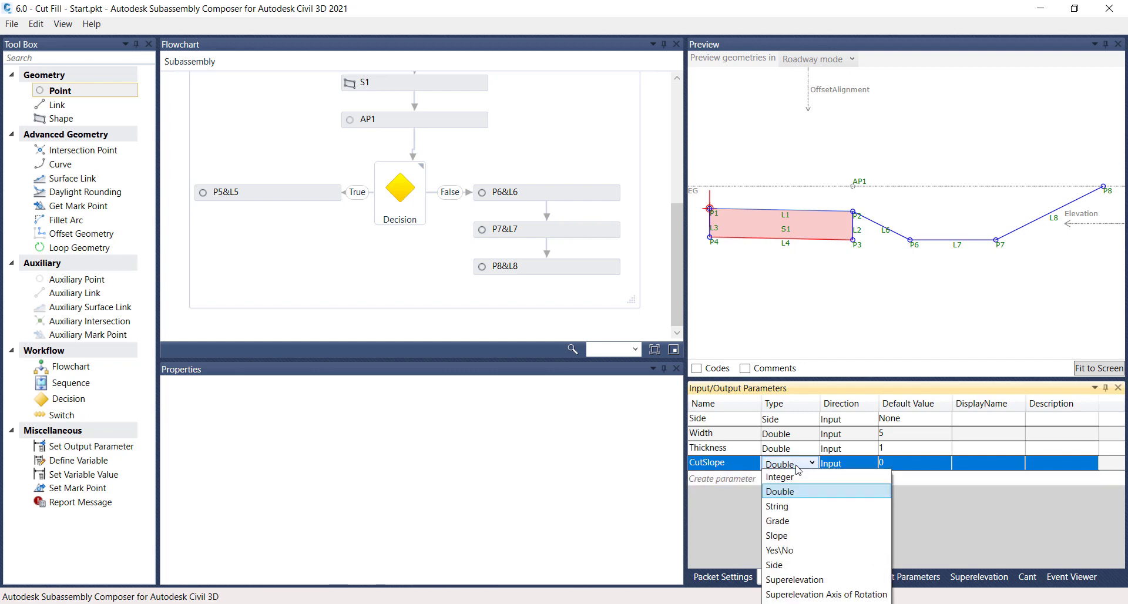
click(795, 536)
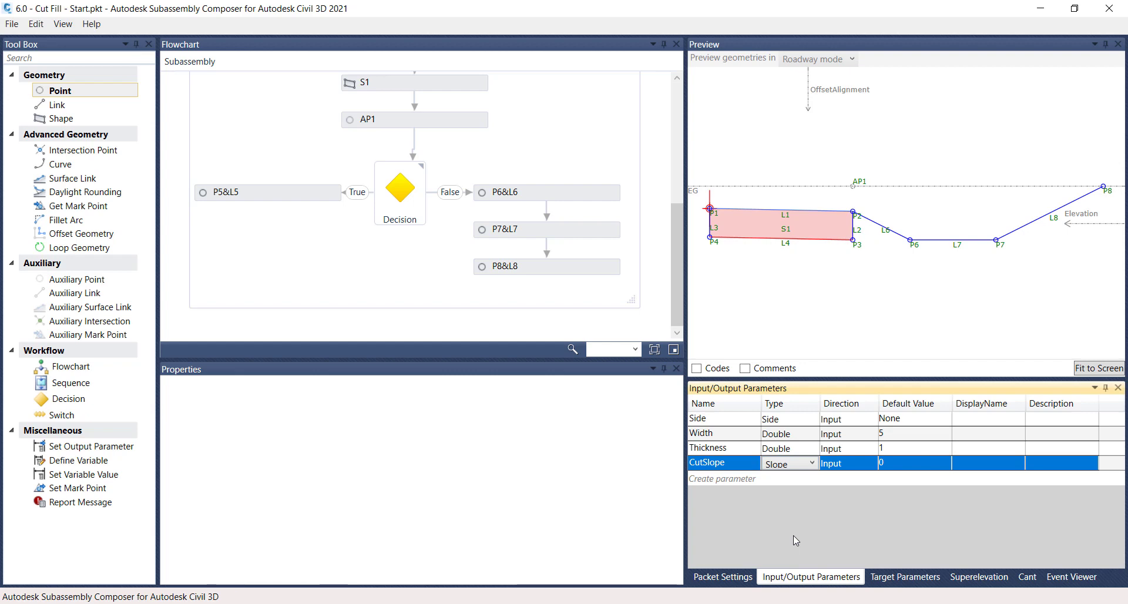
click(840, 467)
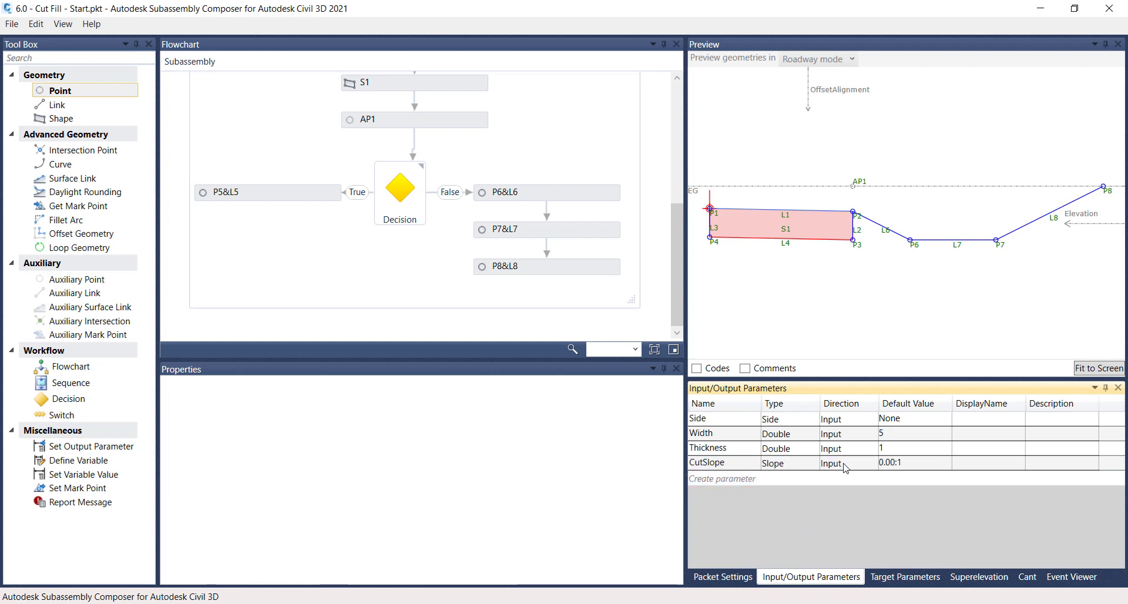
click(844, 469)
click(856, 468)
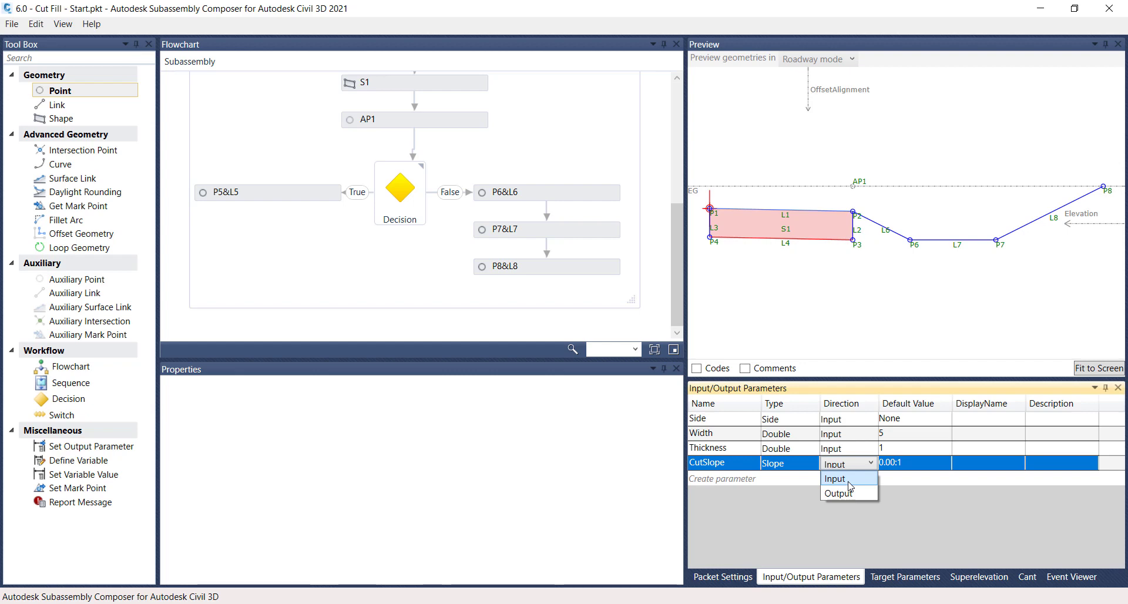
click(850, 480)
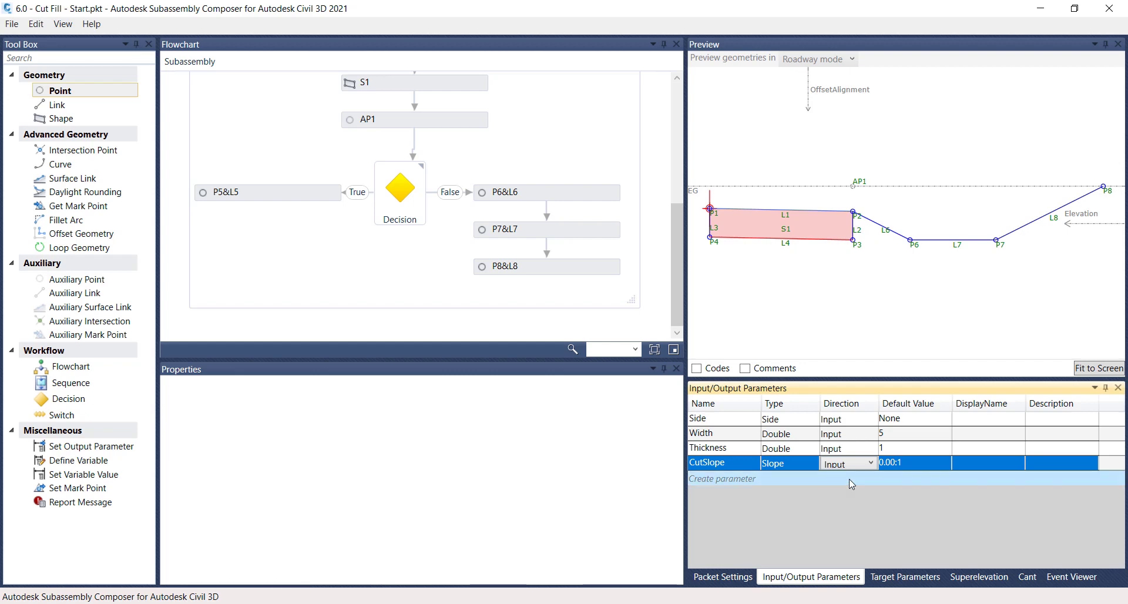
Give the CutSlope parameter a default value of 2:1.
click(906, 462)
drag(902, 463, 868, 470)
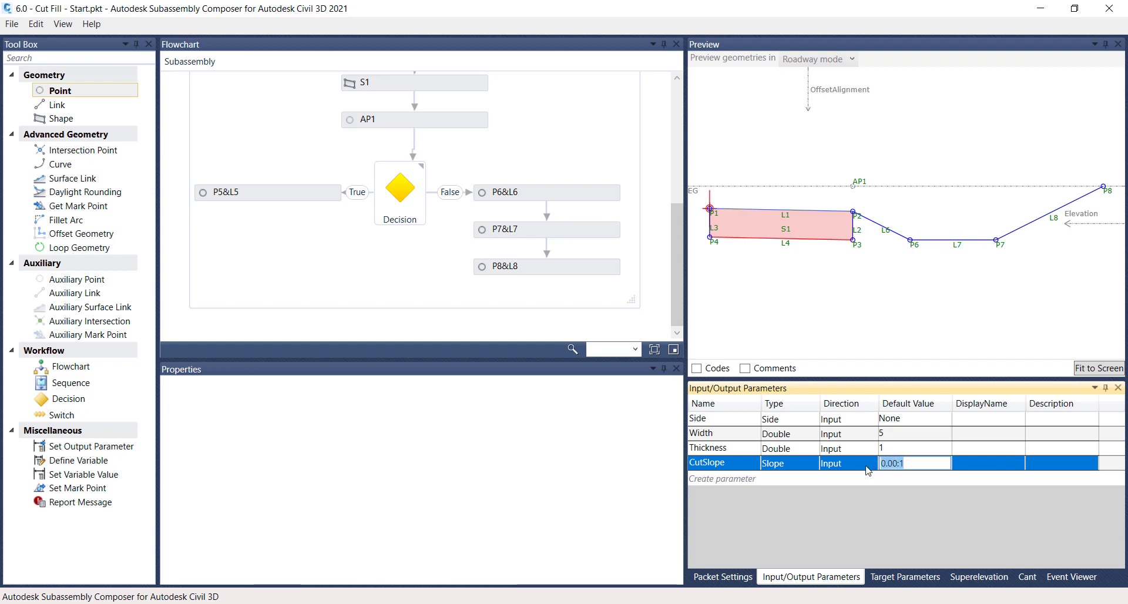
text(2.00:)
text(1)
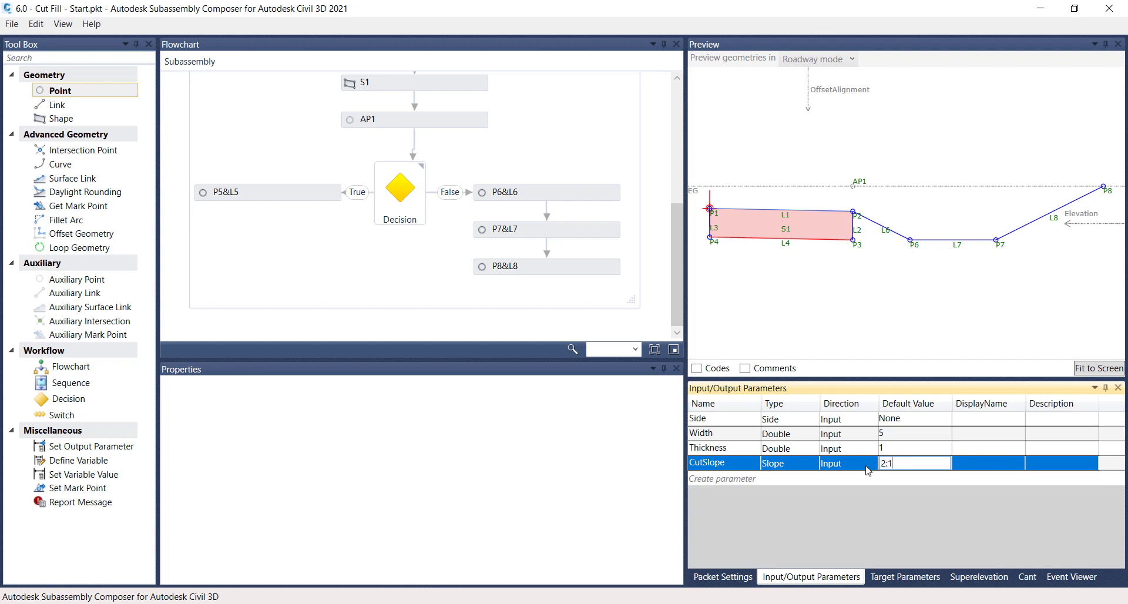
key(Return)
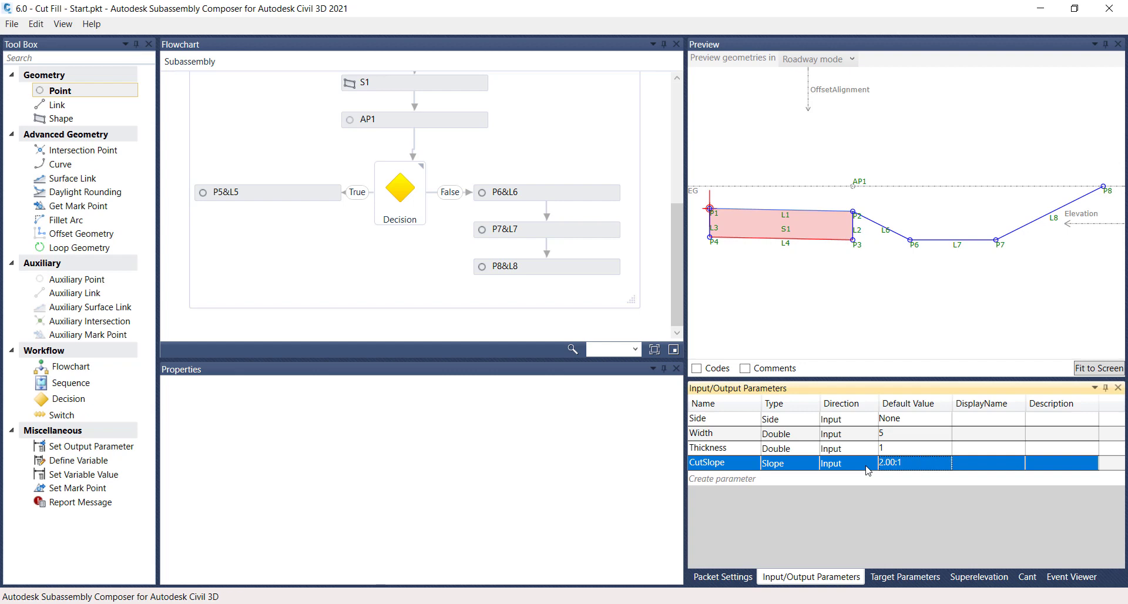
Create another input parameter below CutSlope and name it FillSlope.
click(747, 479)
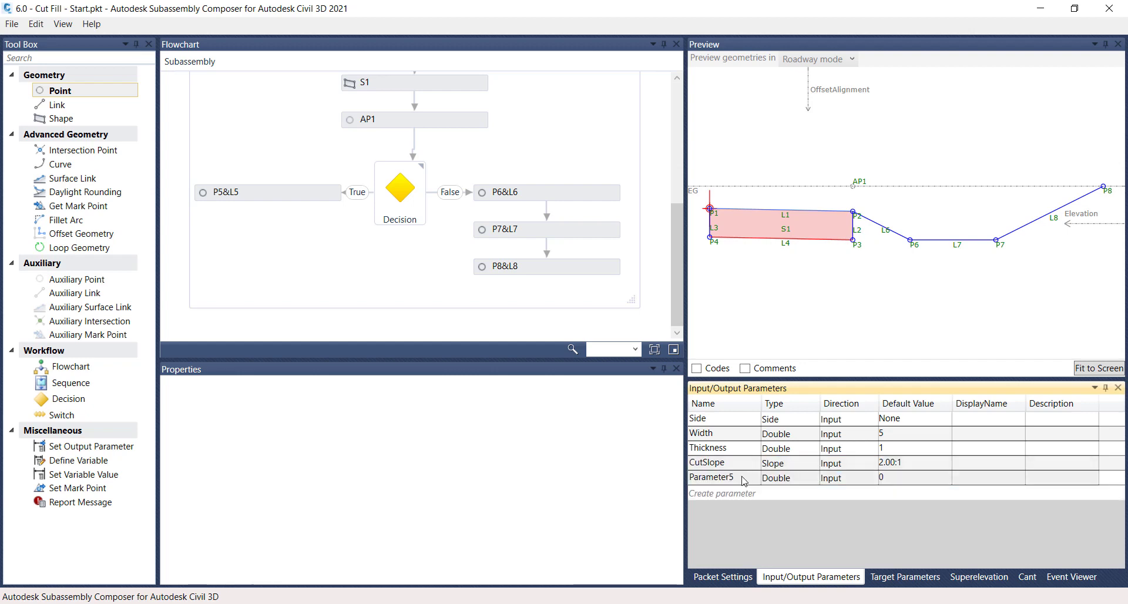
click(744, 479)
click(742, 477)
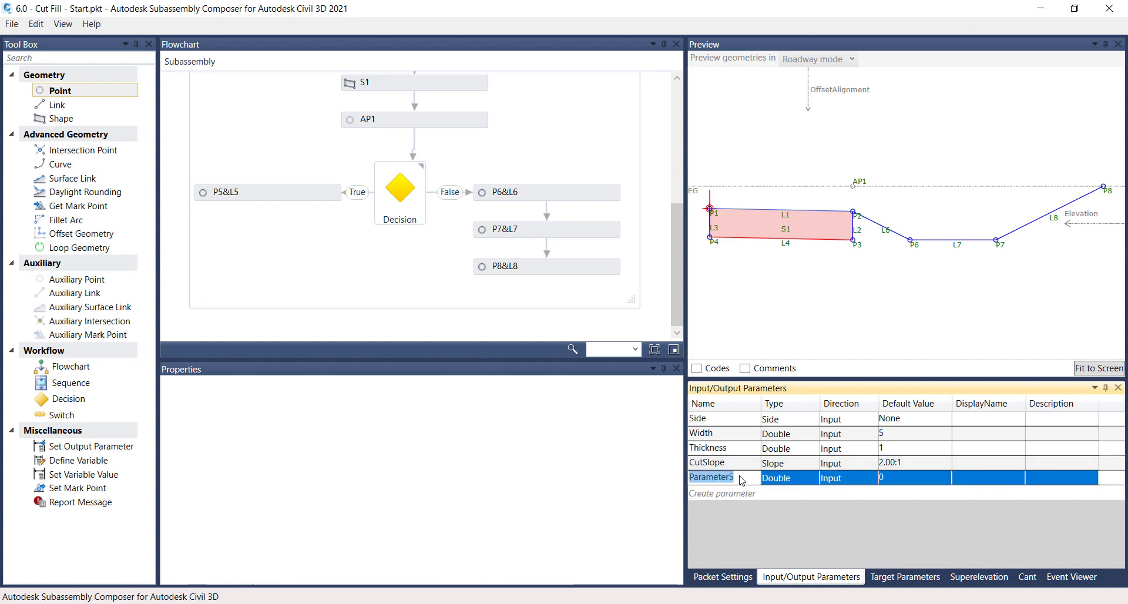
key(BackSpace)
text(FillSlope)
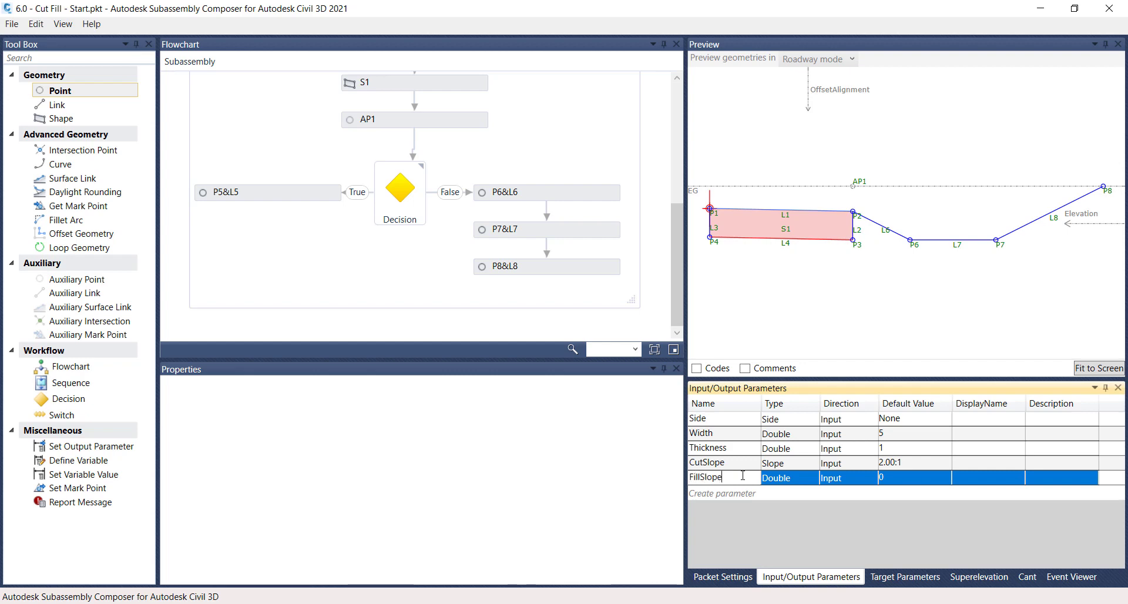
Set the FillSlope parameter's type to Slope with a default value of -2.00:1.
click(780, 479)
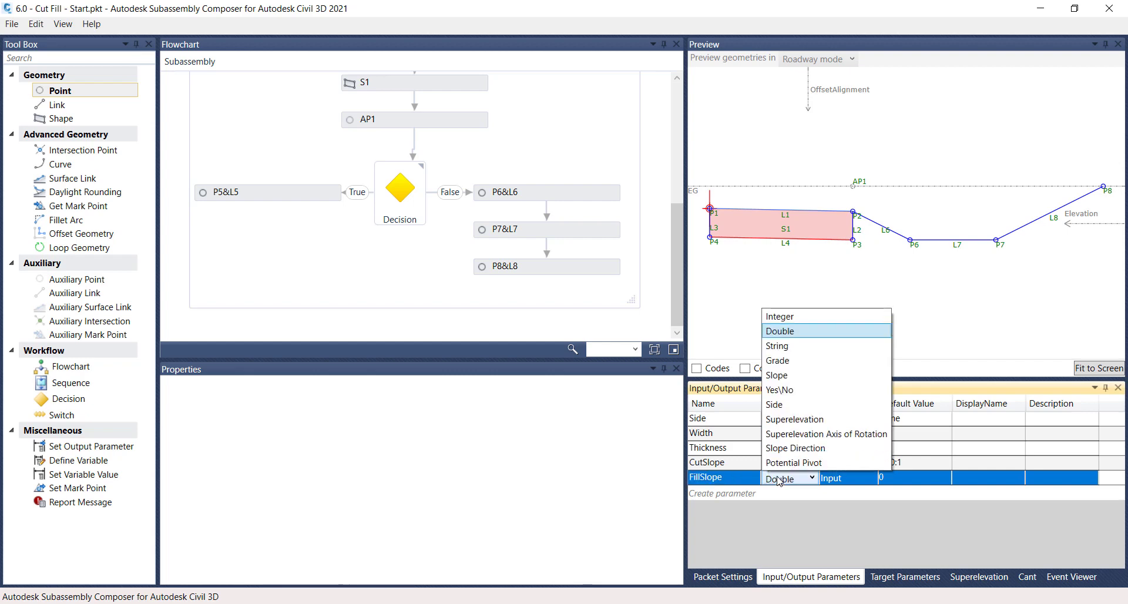
click(829, 388)
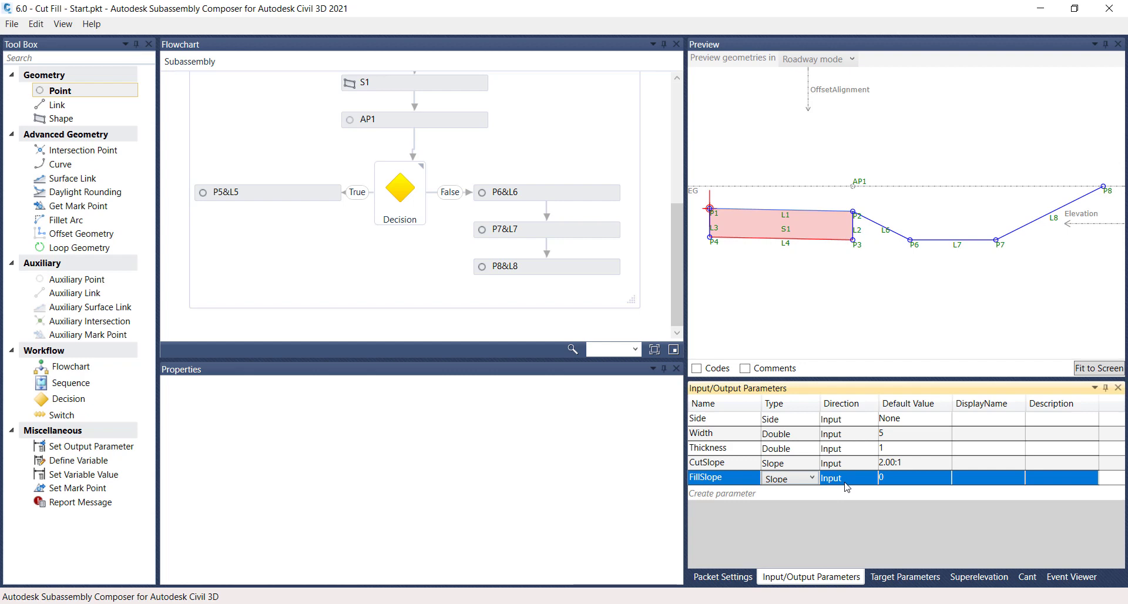
click(888, 480)
click(898, 477)
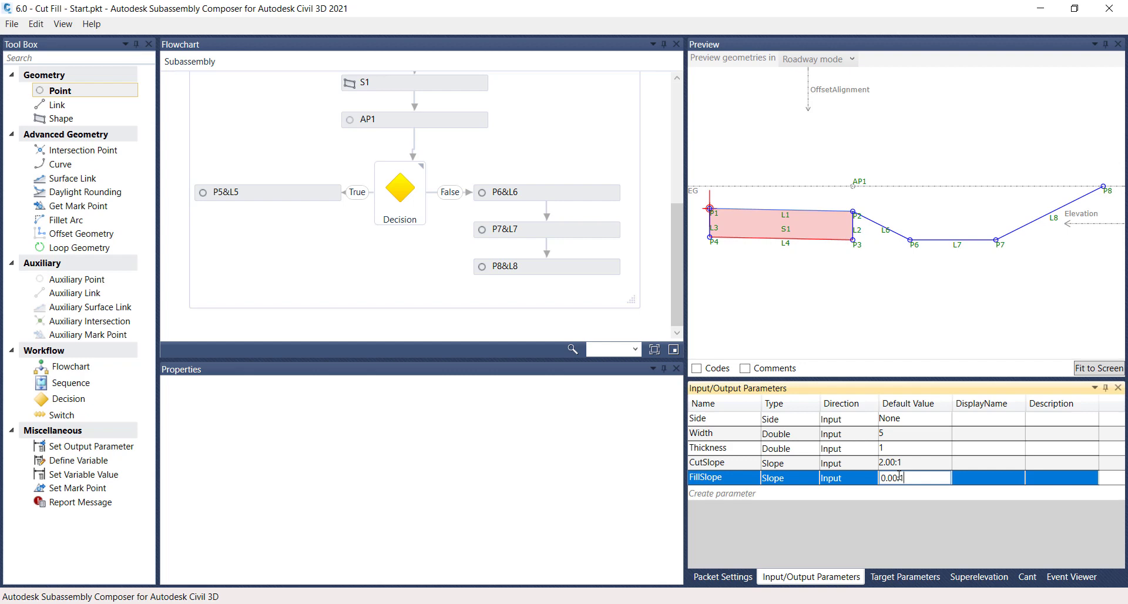
key(BackSpace)
key(BackSpace)
key(BackSpace)
key(BackSpace)
key(BackSpace)
key(BackSpace)
text(-2.00:1)
key(Return)
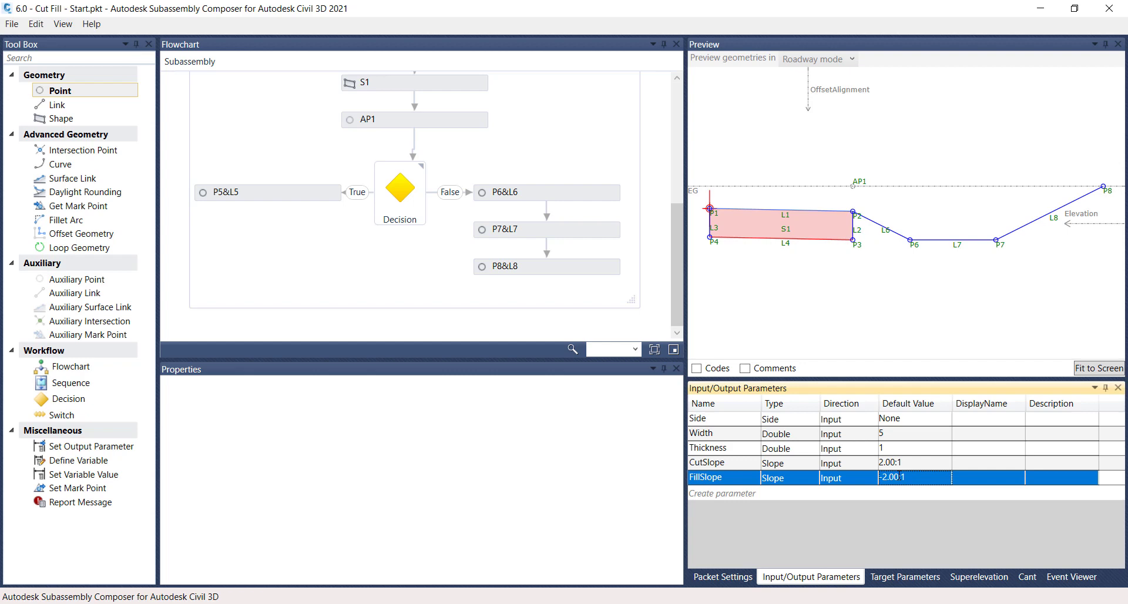
Drive the slope of point P5 in the True branch with the FillSlope parameter.
click(298, 202)
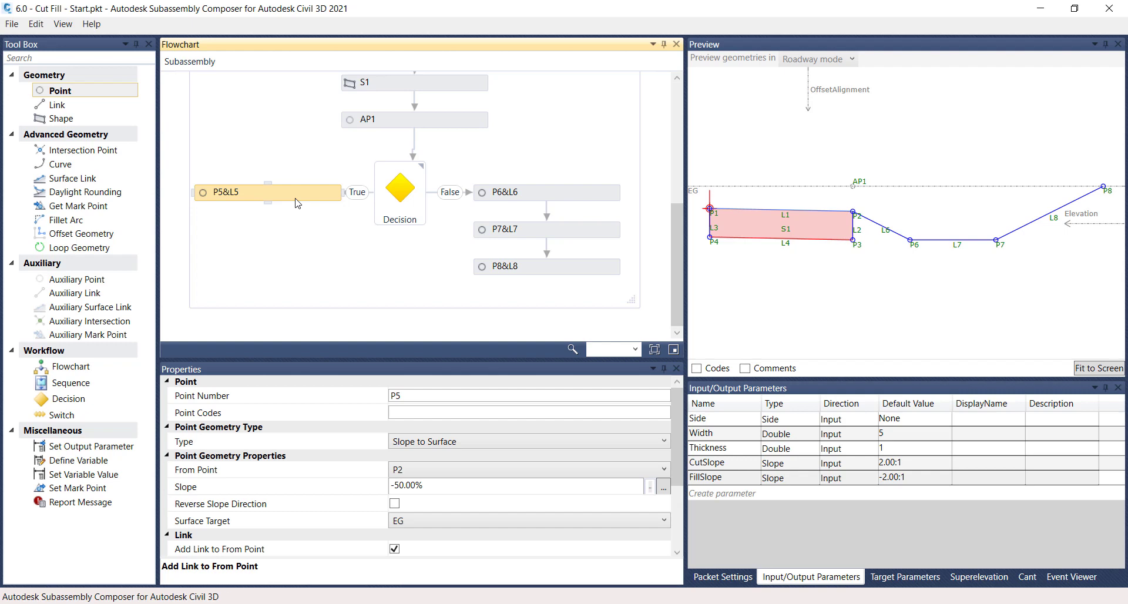
double_click(421, 485)
drag(421, 486, 376, 486)
text(FillSlope)
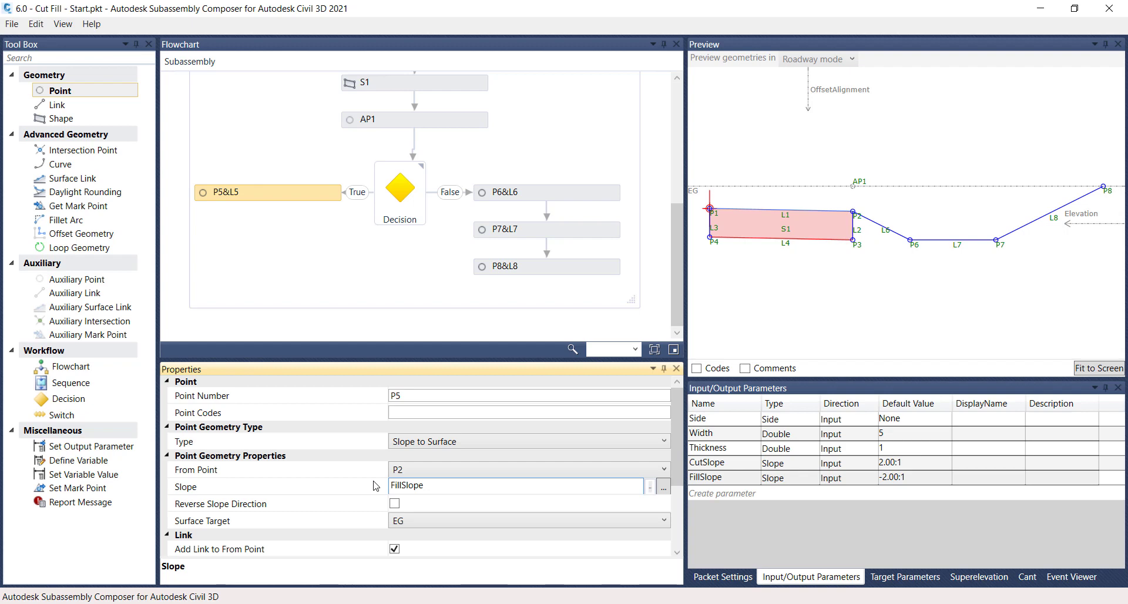
Drive the slope of point P8 in the False branch with the CutSlope parameter.
click(523, 273)
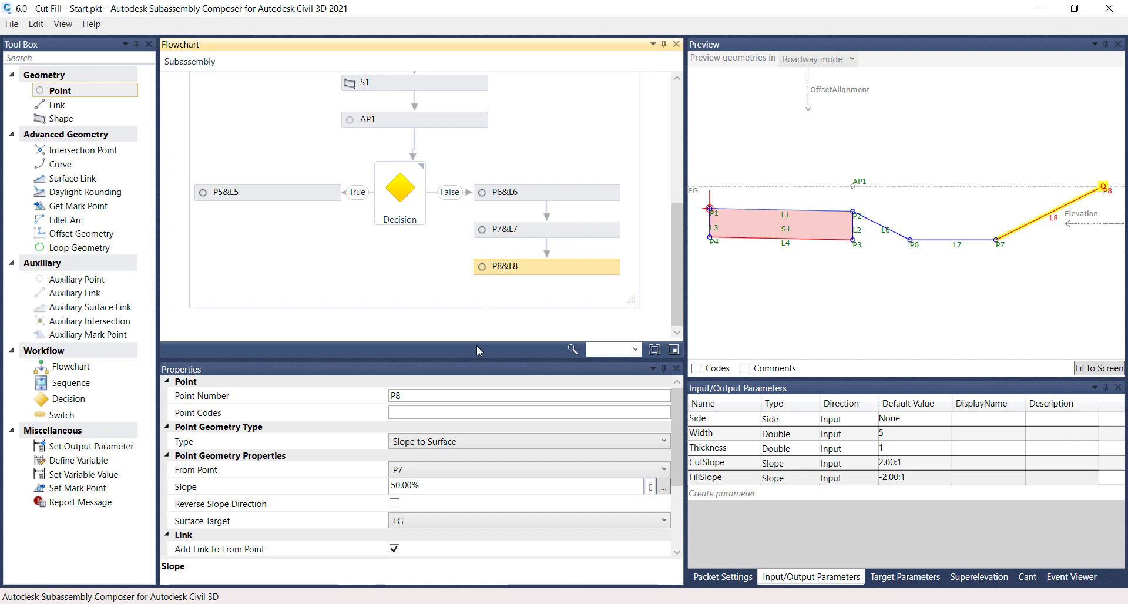
click(424, 487)
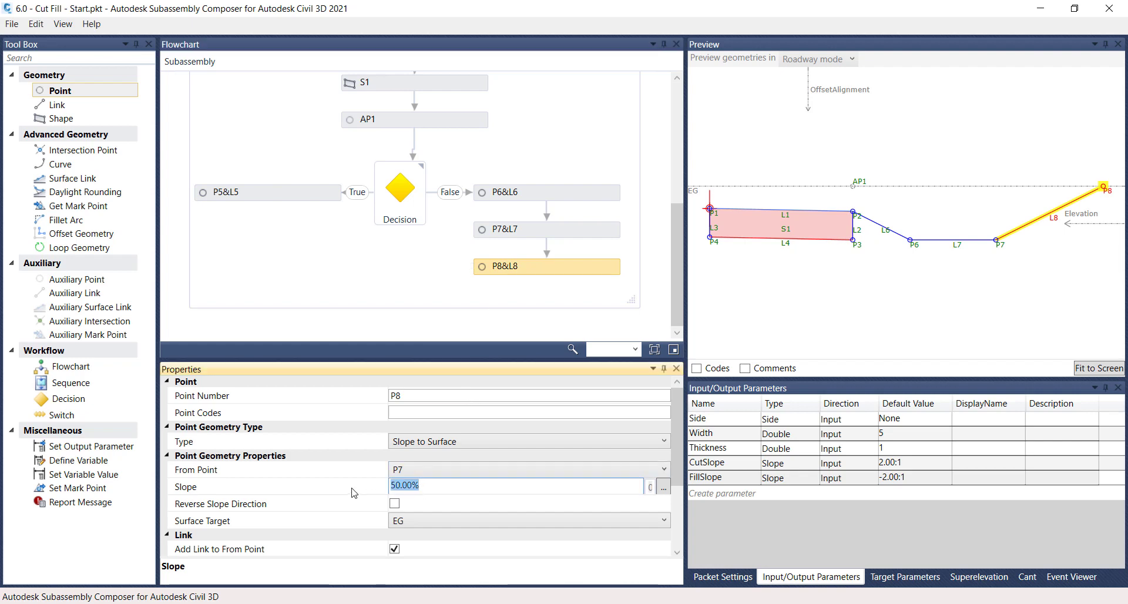
text(CutSlope)
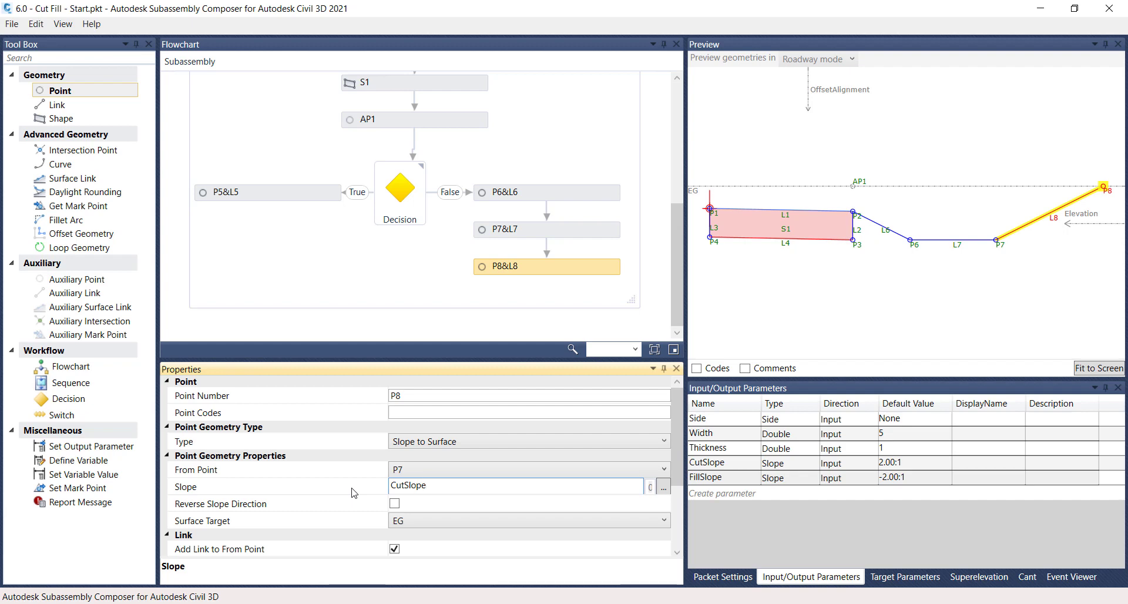
Change the CutSlope default value to 4:1 to test its effect on link L8 in the preview.
click(908, 462)
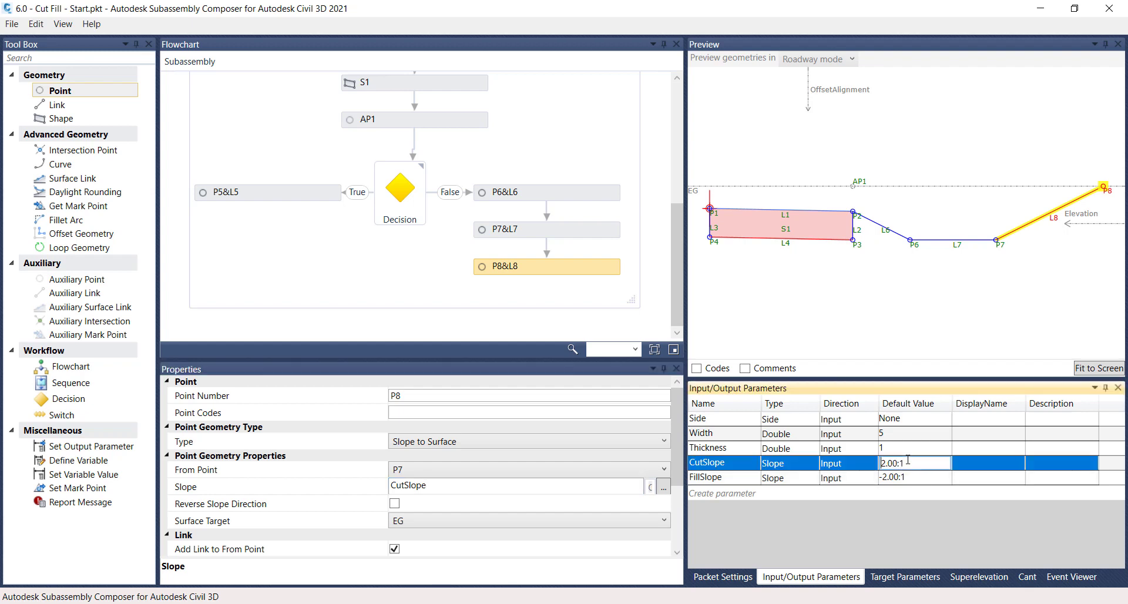
drag(908, 462, 862, 469)
text(4:1)
key(Return)
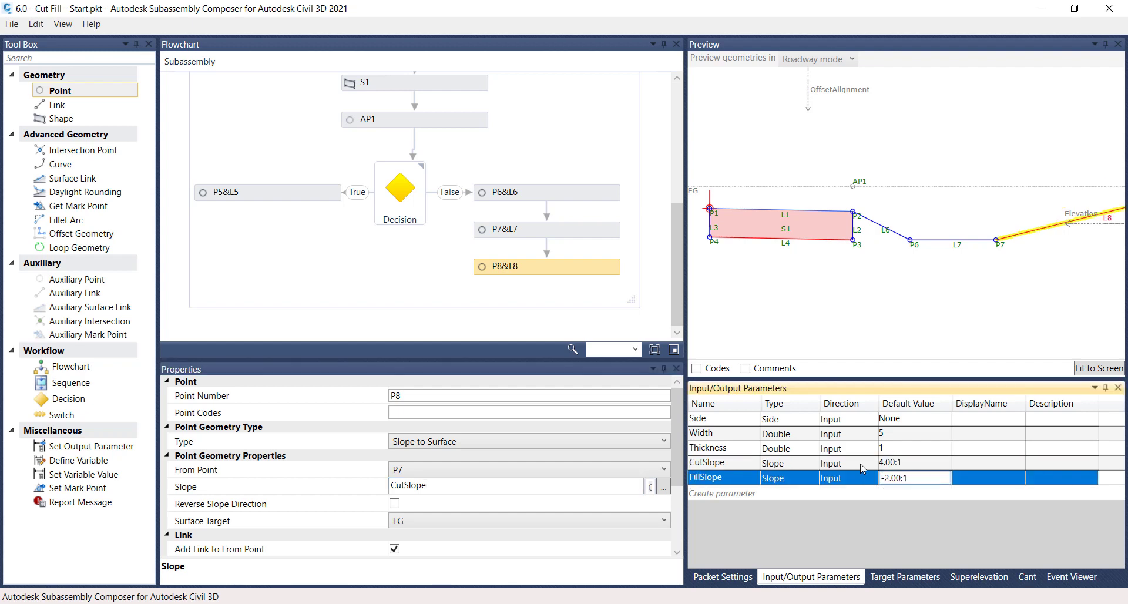
Return the CutSlope default value to 2.00:1.
click(898, 465)
drag(908, 463, 877, 466)
text(2)
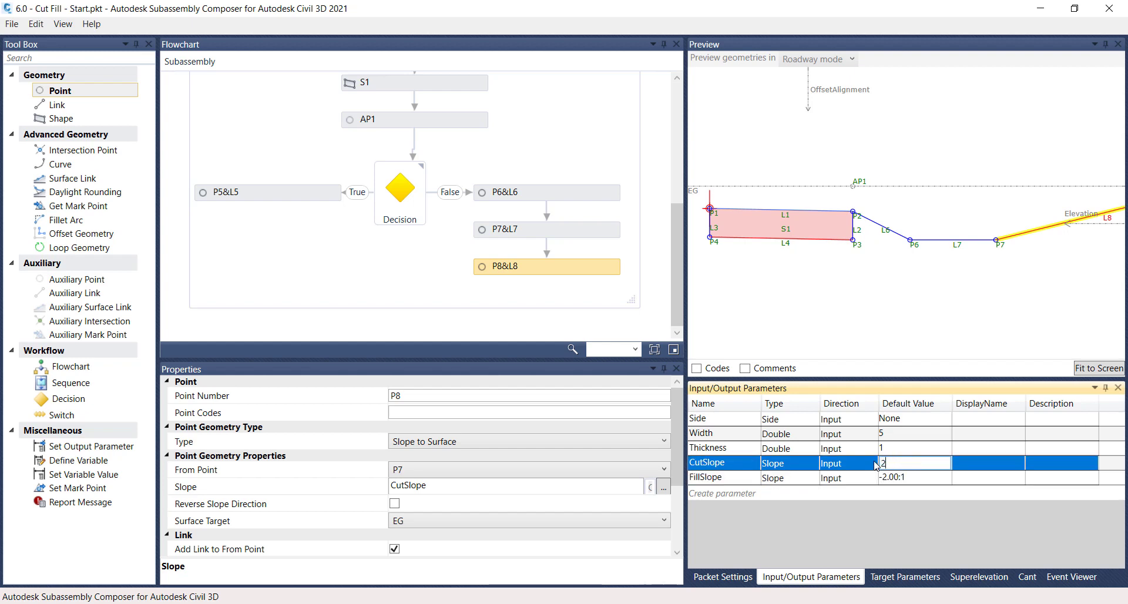
text(.00:1)
key(Return)
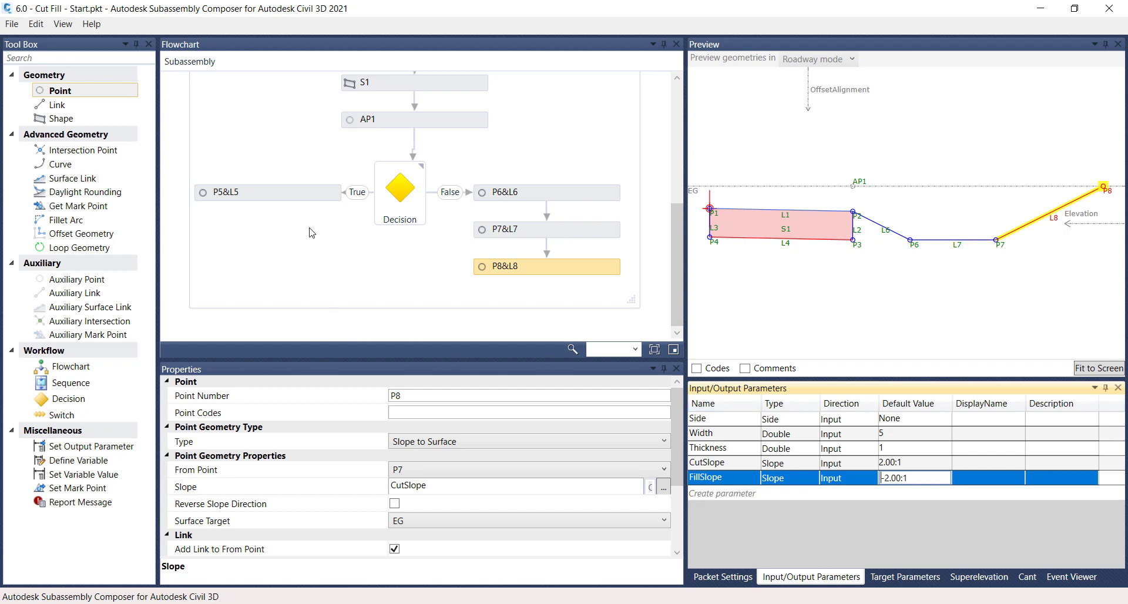
Assign the point code "Top" to P5 and copy the code for reuse.
click(299, 202)
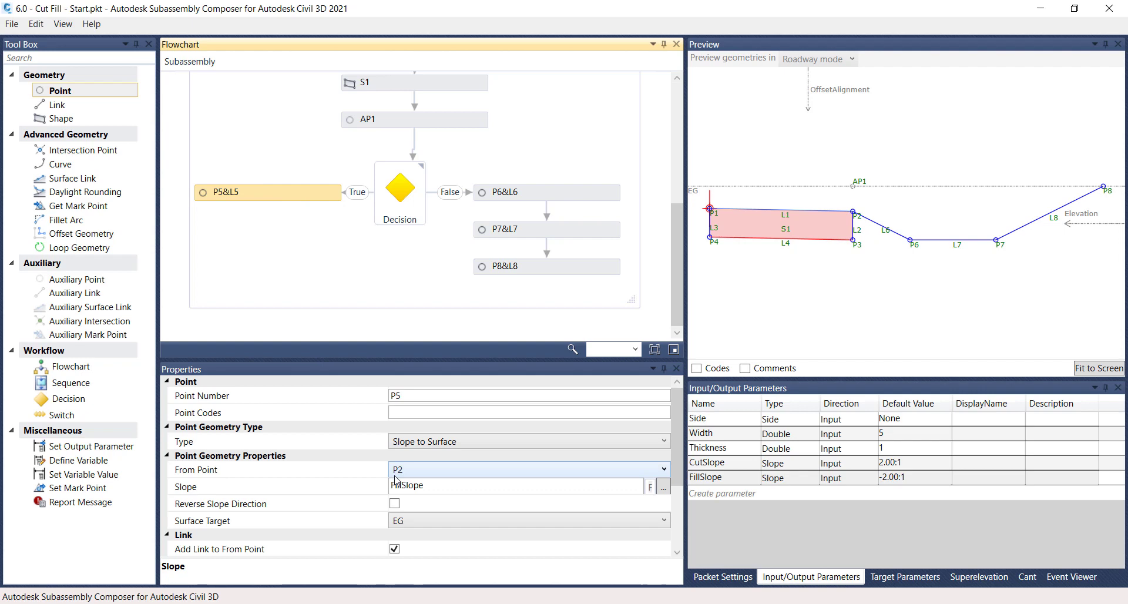
click(400, 412)
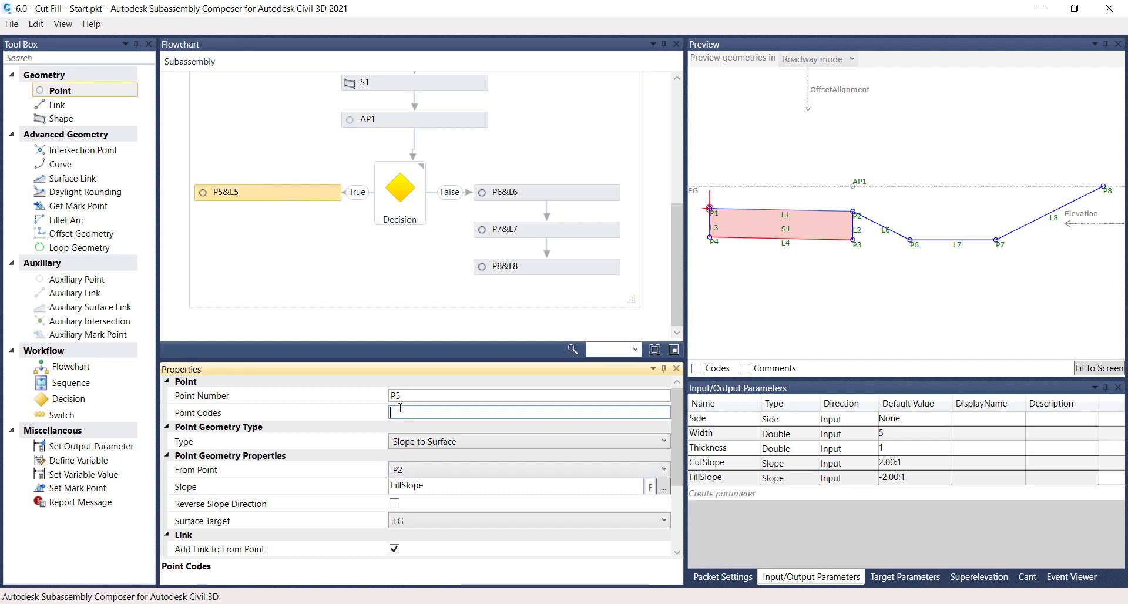
text("Top")
drag(417, 414, 392, 414)
right_click(392, 414)
click(414, 441)
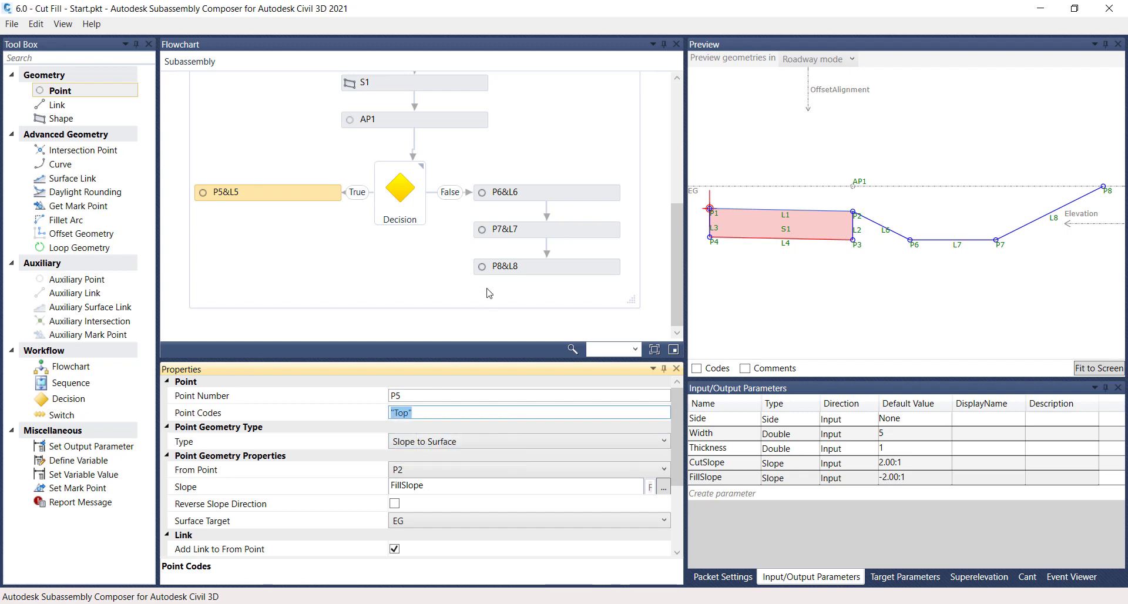
Apply the copied "Top" point code to points P6, P7 and P8.
click(521, 198)
click(413, 412)
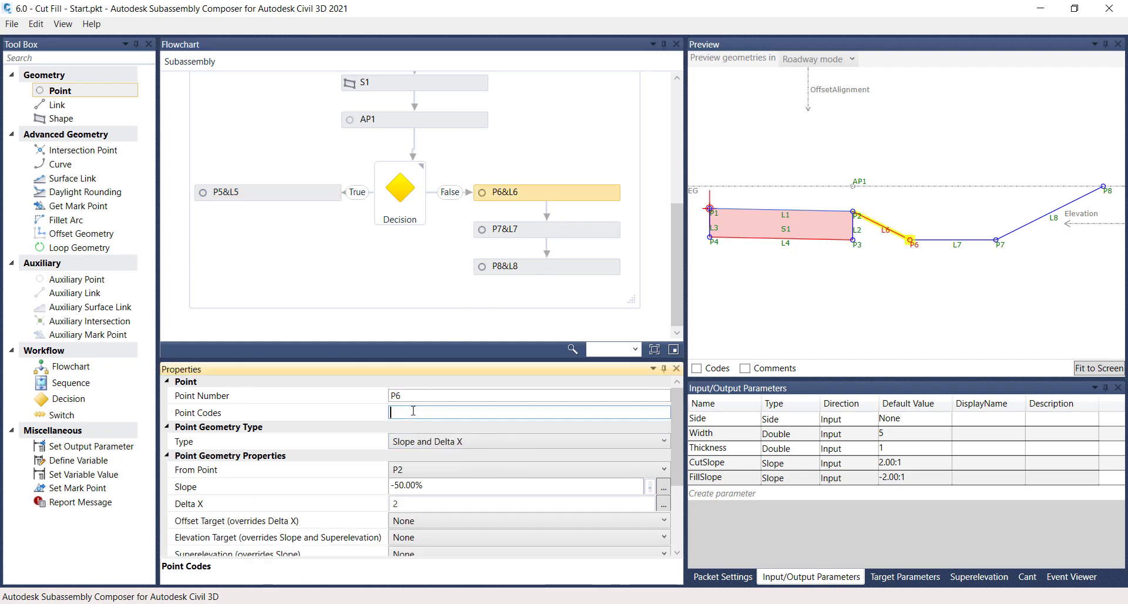
key(ctrl+v)
click(509, 233)
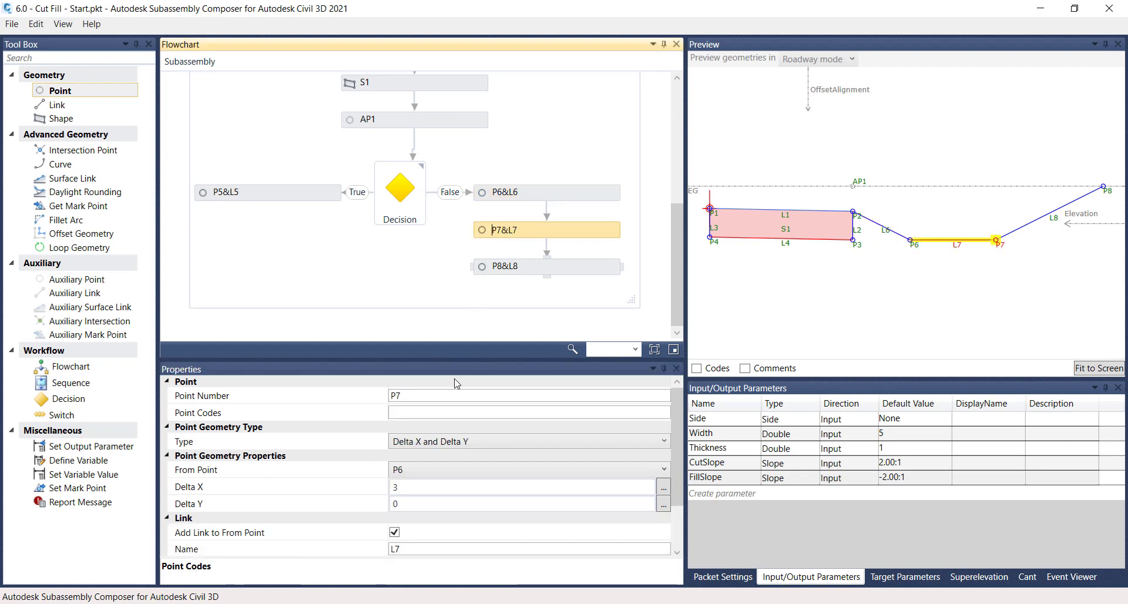
click(434, 411)
key(ctrl+v)
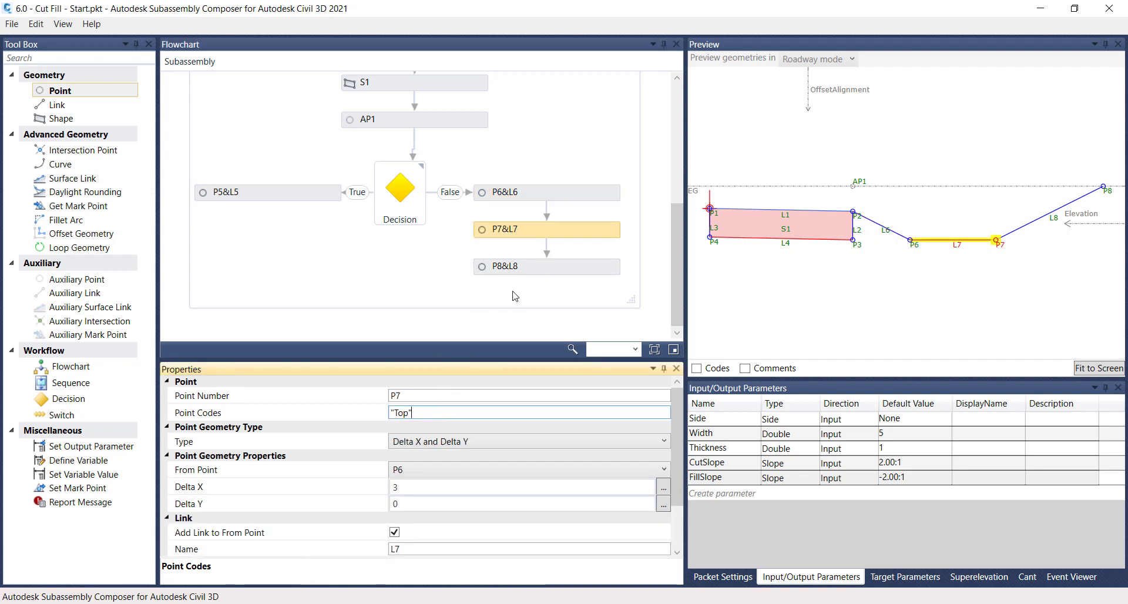
click(518, 268)
click(416, 412)
key(ctrl+v)
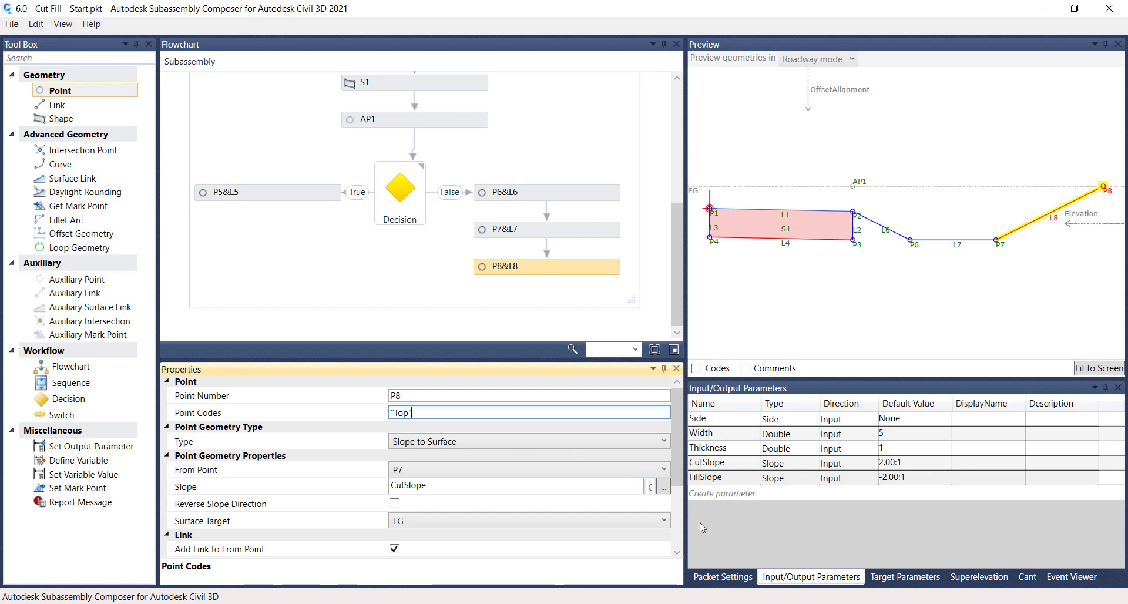
Set the default value of the Side input parameter to Right.
click(821, 579)
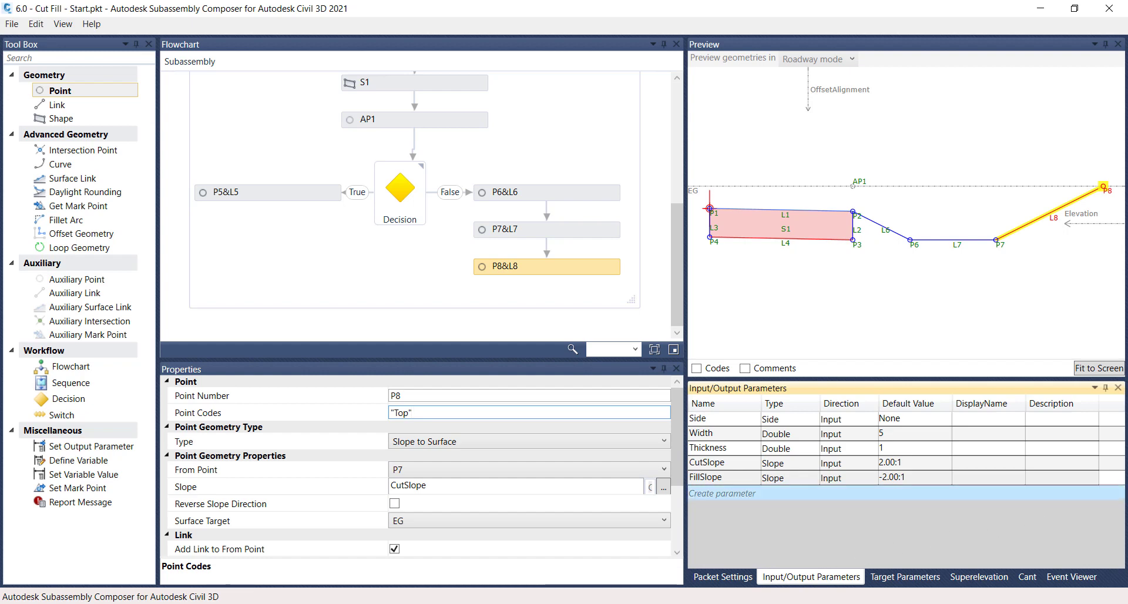
click(739, 422)
click(903, 420)
click(903, 420)
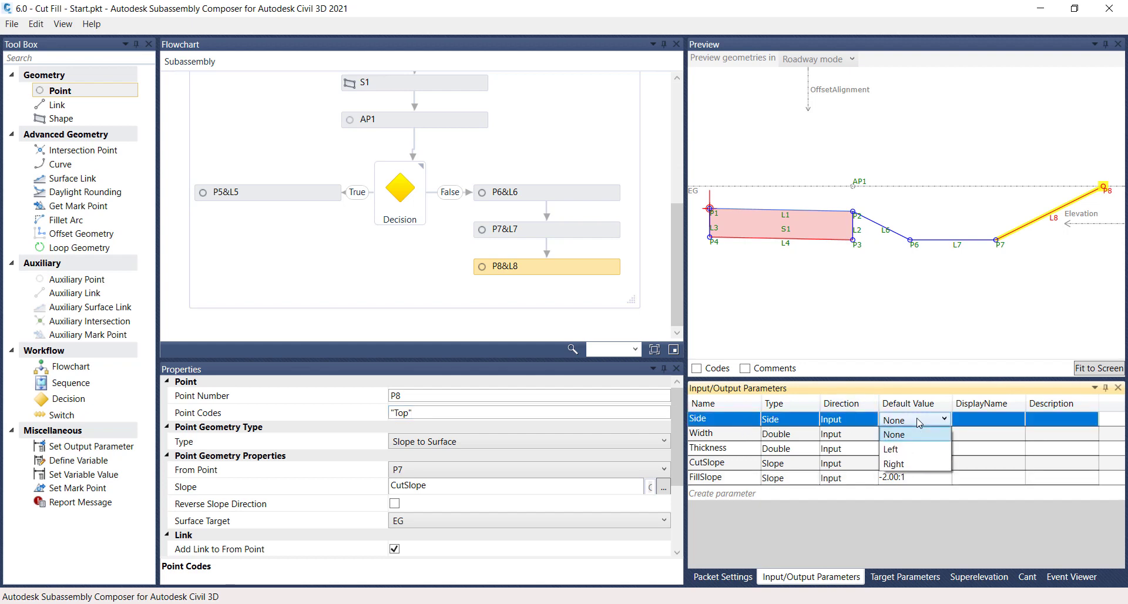
click(905, 464)
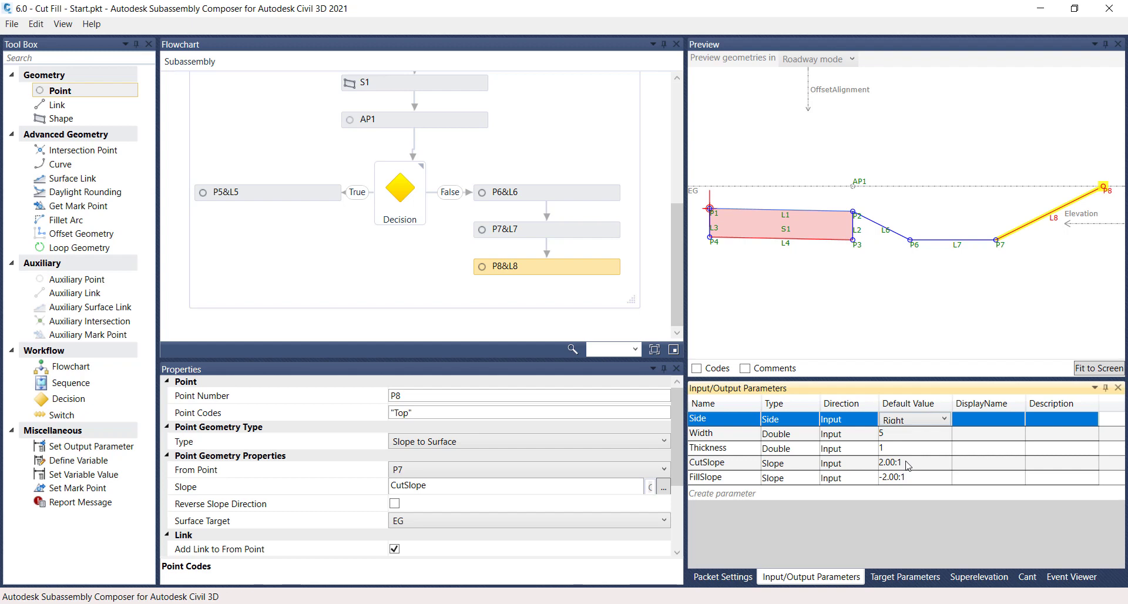
Change the CutSlope default value to 1:1.
click(907, 463)
double_click(906, 462)
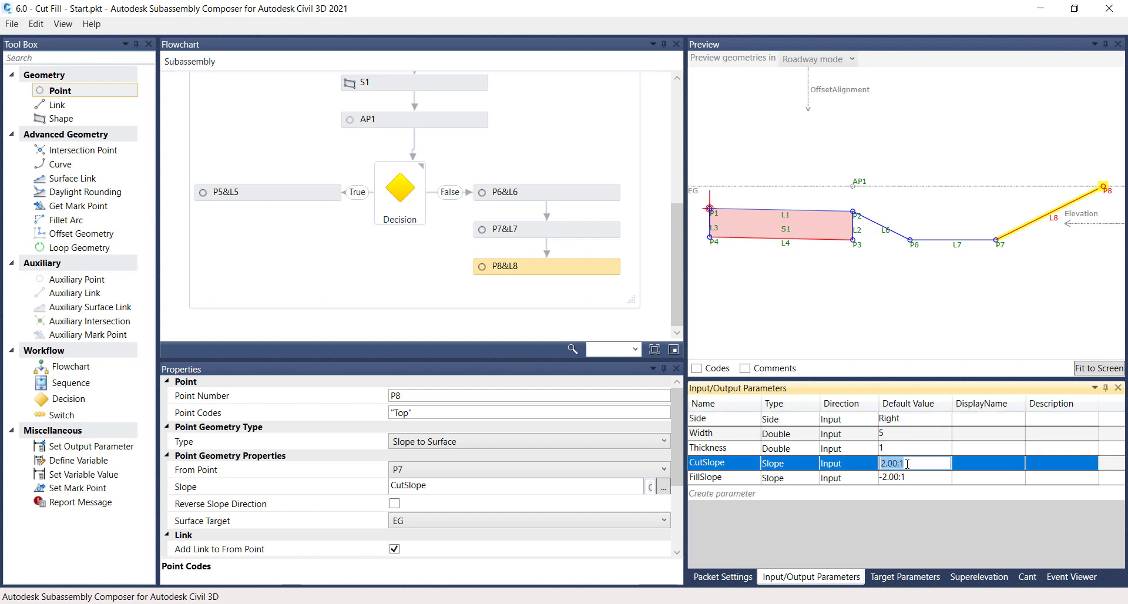
text(1:1)
key(Return)
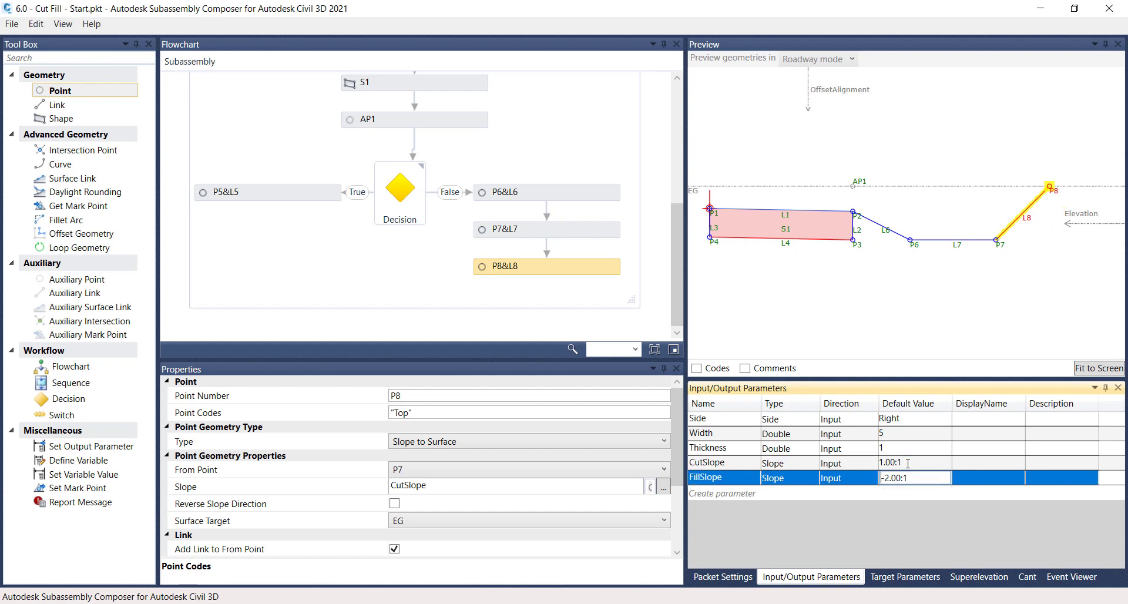